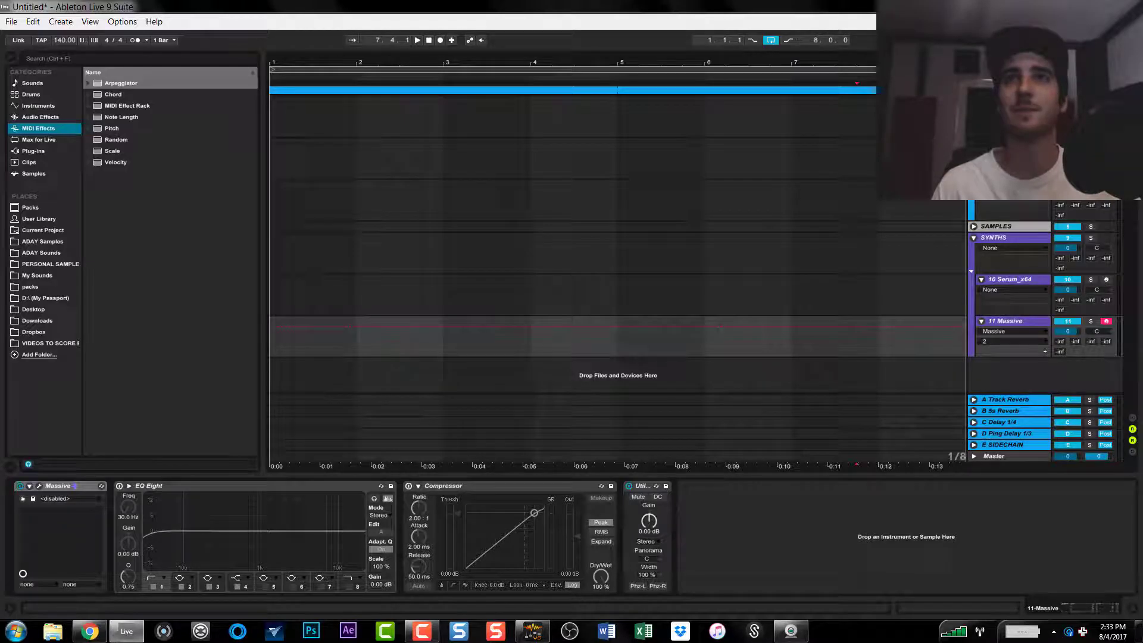
# Step: Insert a new empty audio track below the selected track (Ctrl+T)
pyautogui.press('Up')
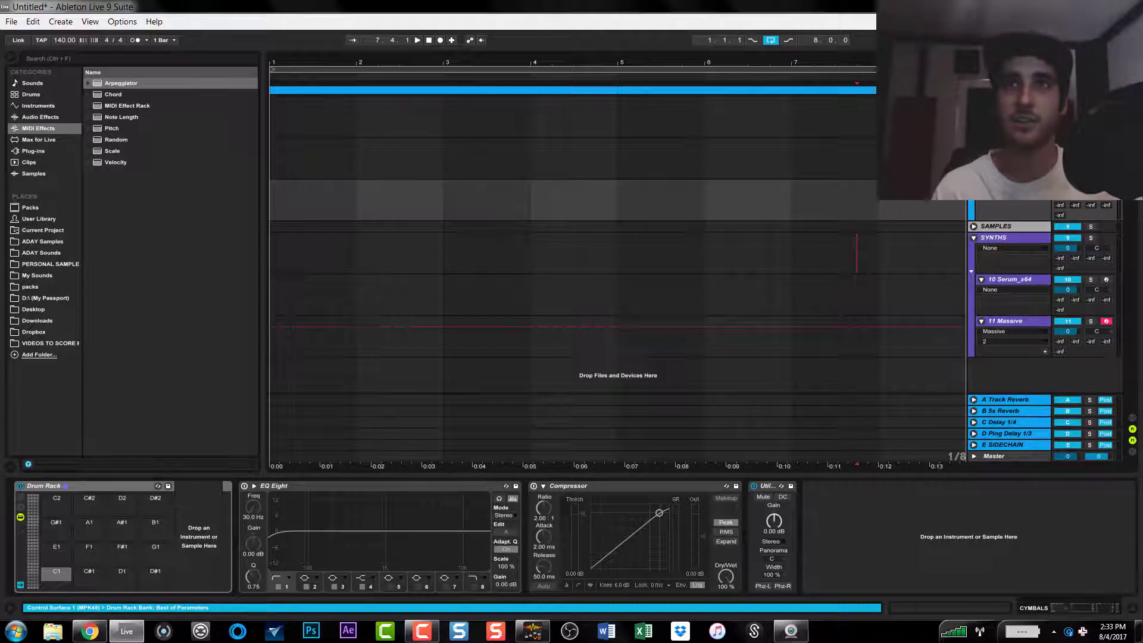
pyautogui.hotkey('ctrl', 't')
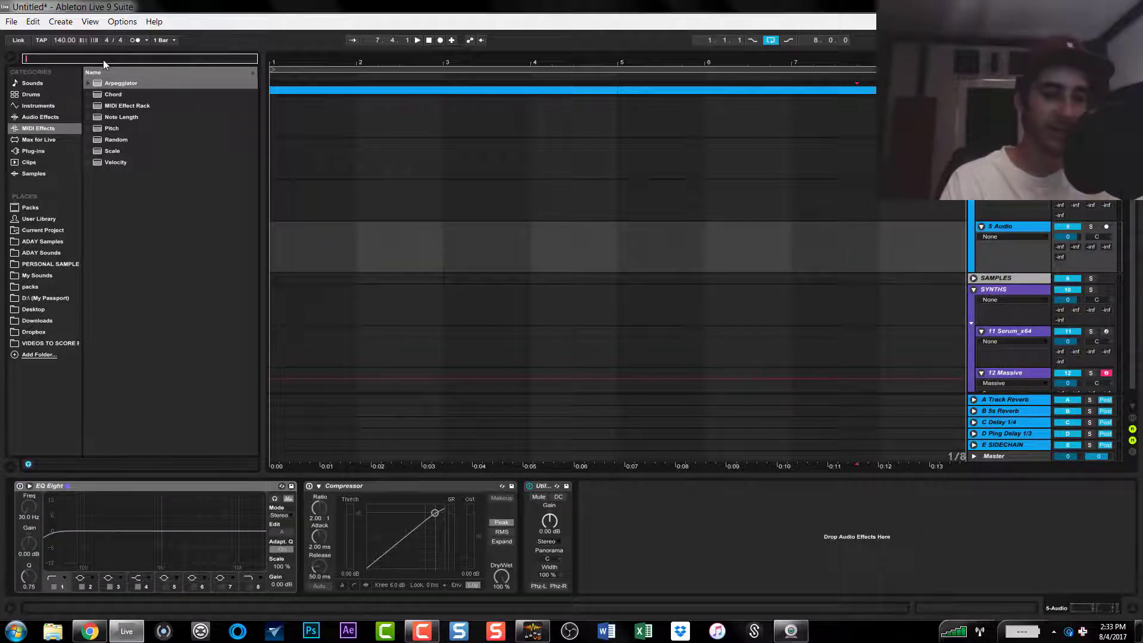
# Step: Search the browser for loops and list the installed sample packs under Places
pyautogui.click(103, 60)
pyautogui.write('drum')
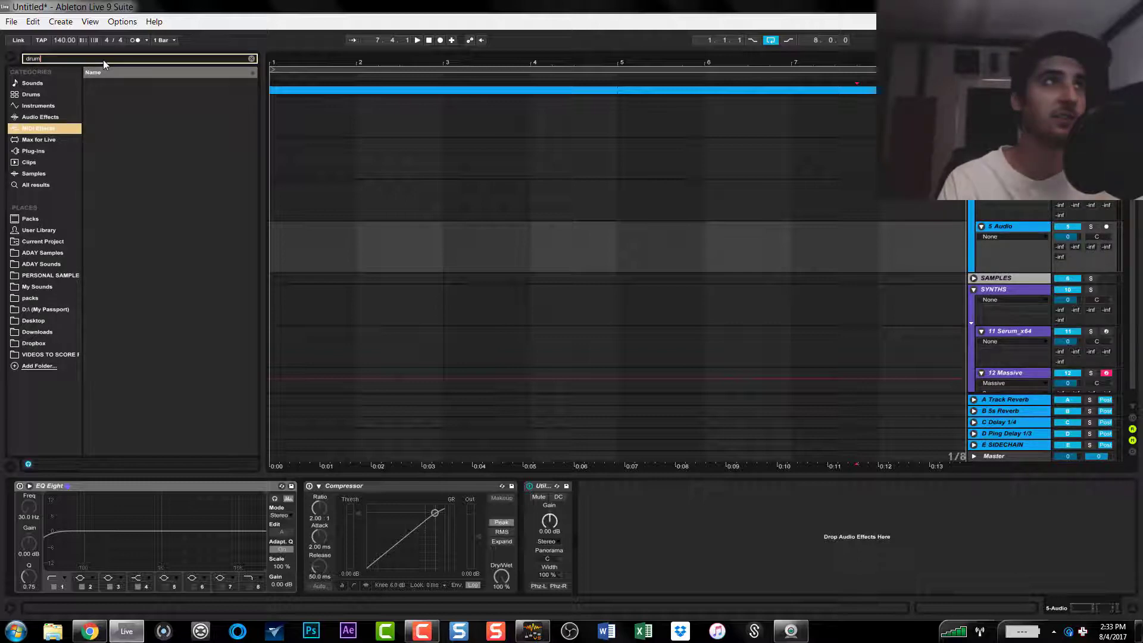
pyautogui.press('BackSpace')
pyautogui.press('BackSpace')
pyautogui.press('BackSpace')
pyautogui.press('BackSpace')
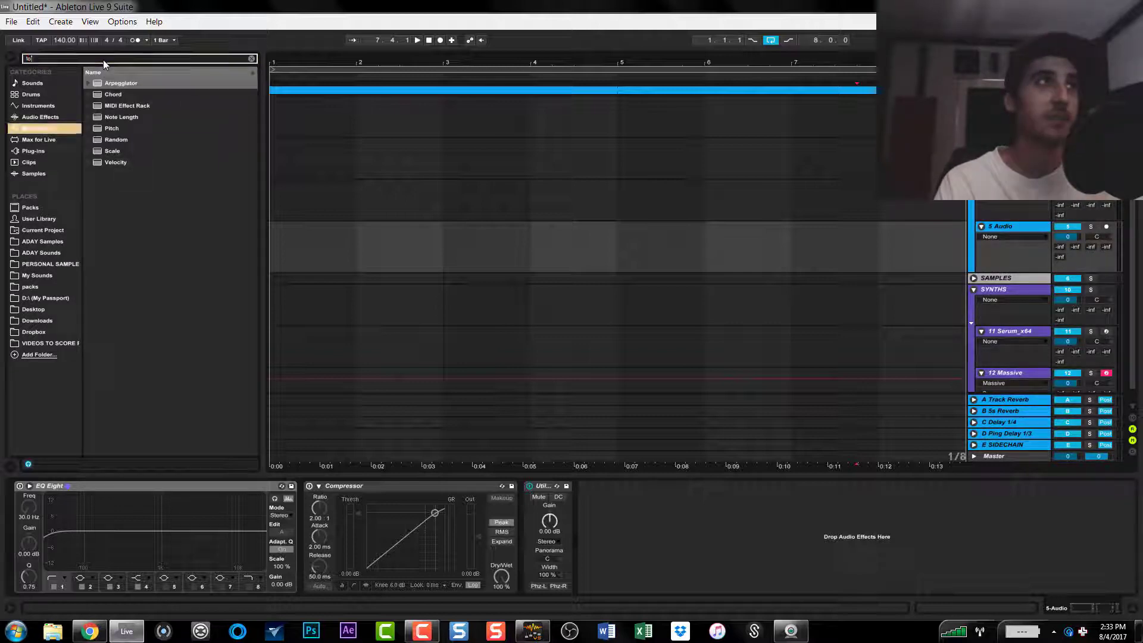
pyautogui.write('loop')
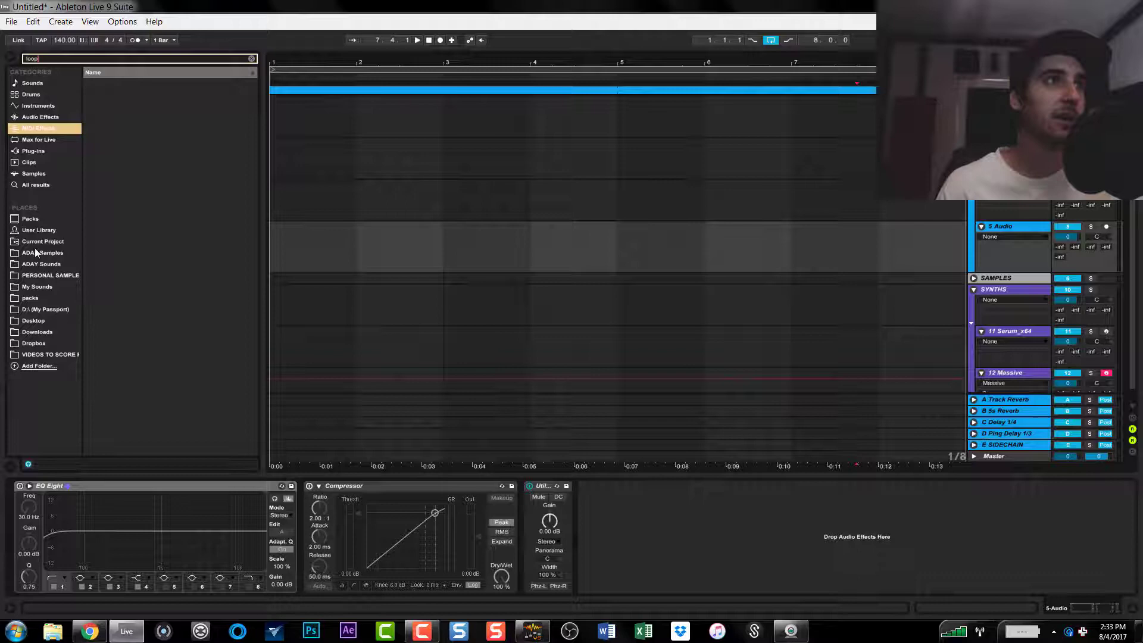
pyautogui.click(34, 253)
pyautogui.press('Up')
pyautogui.click(33, 299)
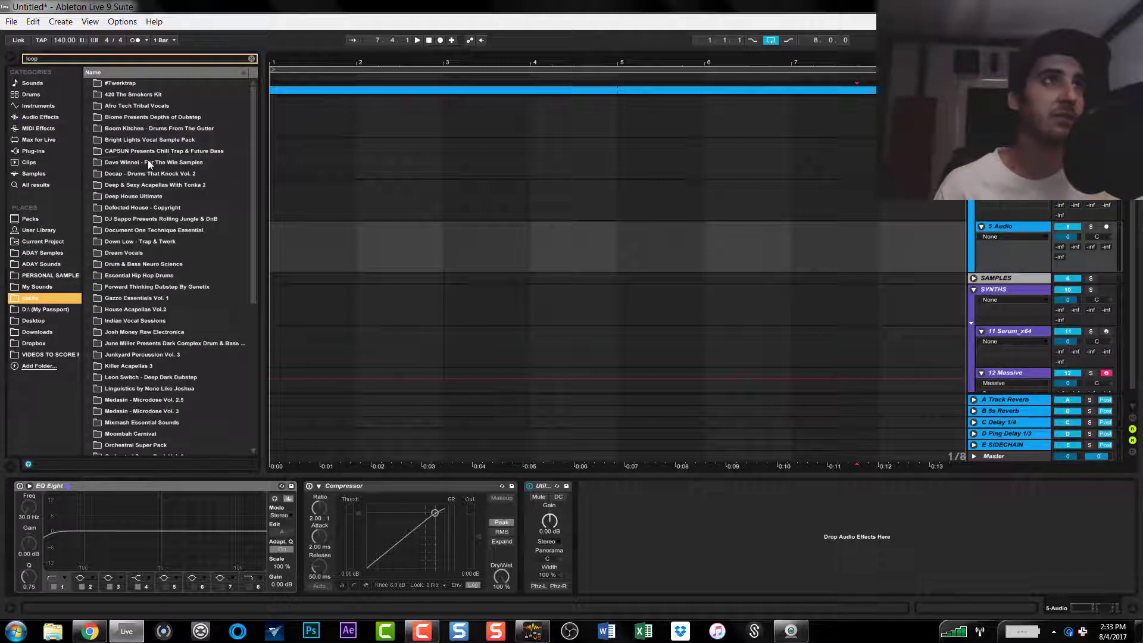
# Step: Audition drum loops inside the 420 The Smokers Kit pack's Drum_Loops folder
pyautogui.click(89, 95)
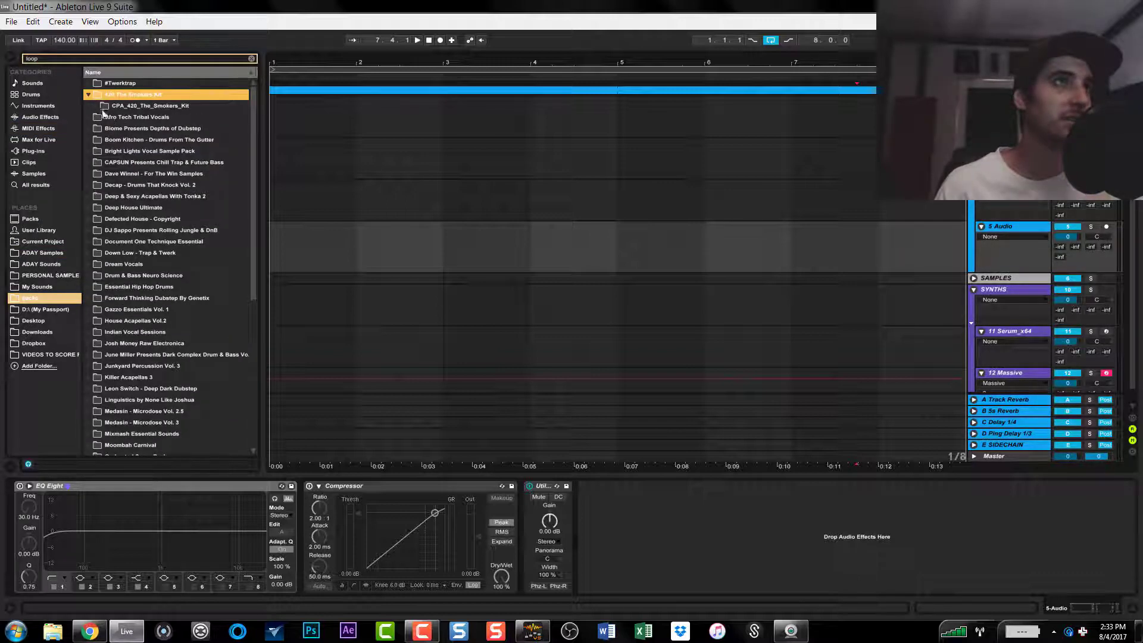
pyautogui.click(103, 106)
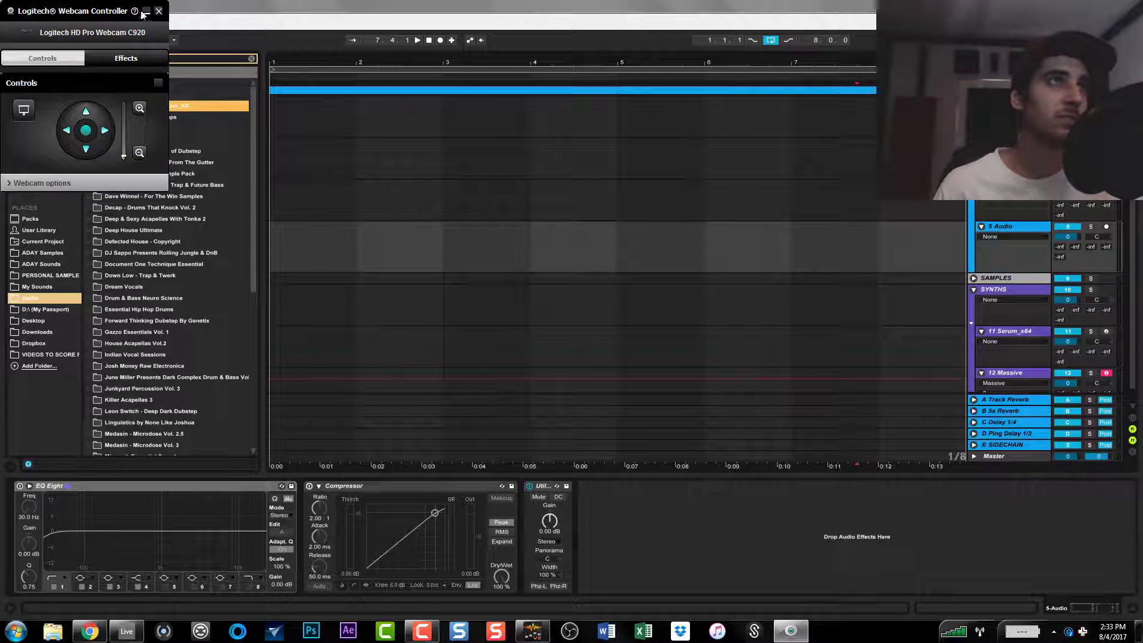
pyautogui.click(144, 13)
pyautogui.click(103, 118)
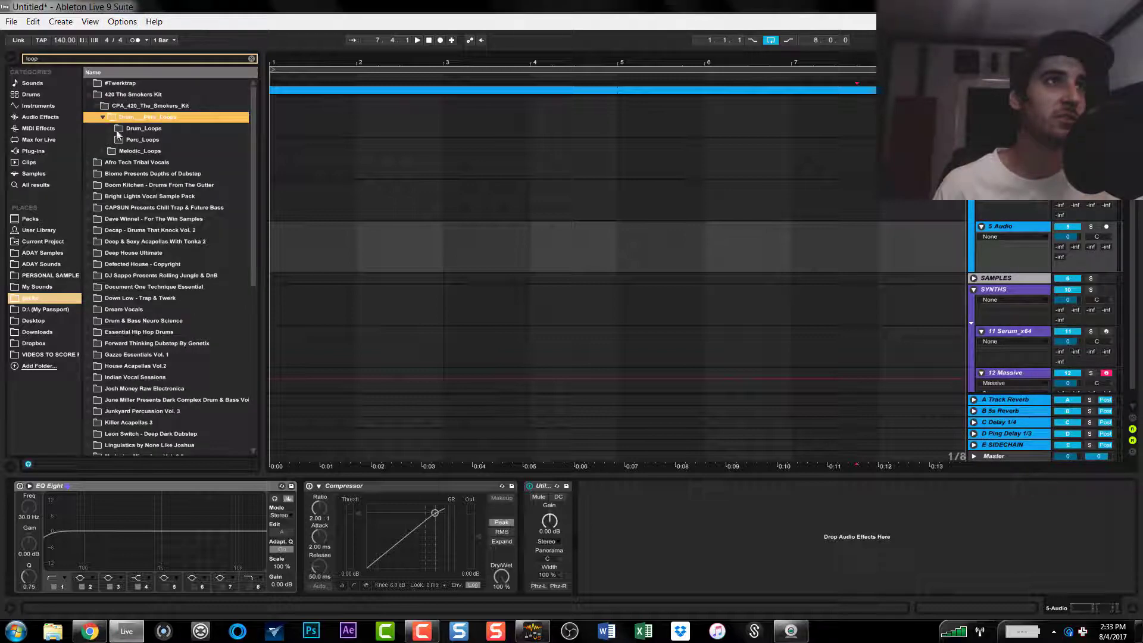
pyautogui.click(117, 131)
pyautogui.click(134, 152)
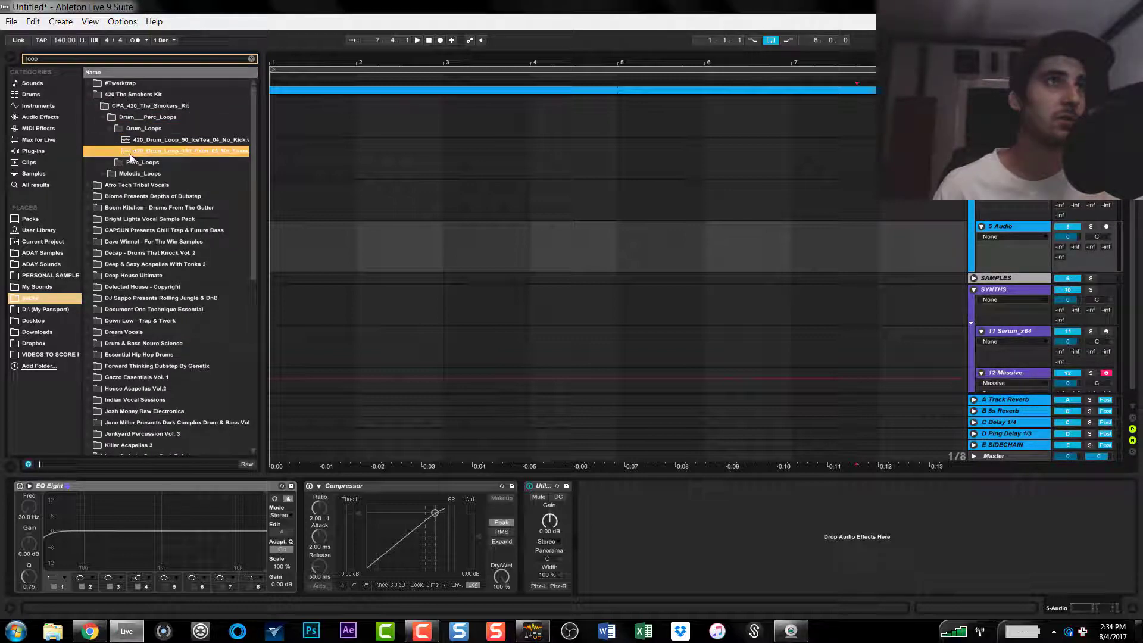
# Step: Audition loops in the Afro Tech Tribal Vocals and Dave Winnel For The Win packs
pyautogui.click(86, 183)
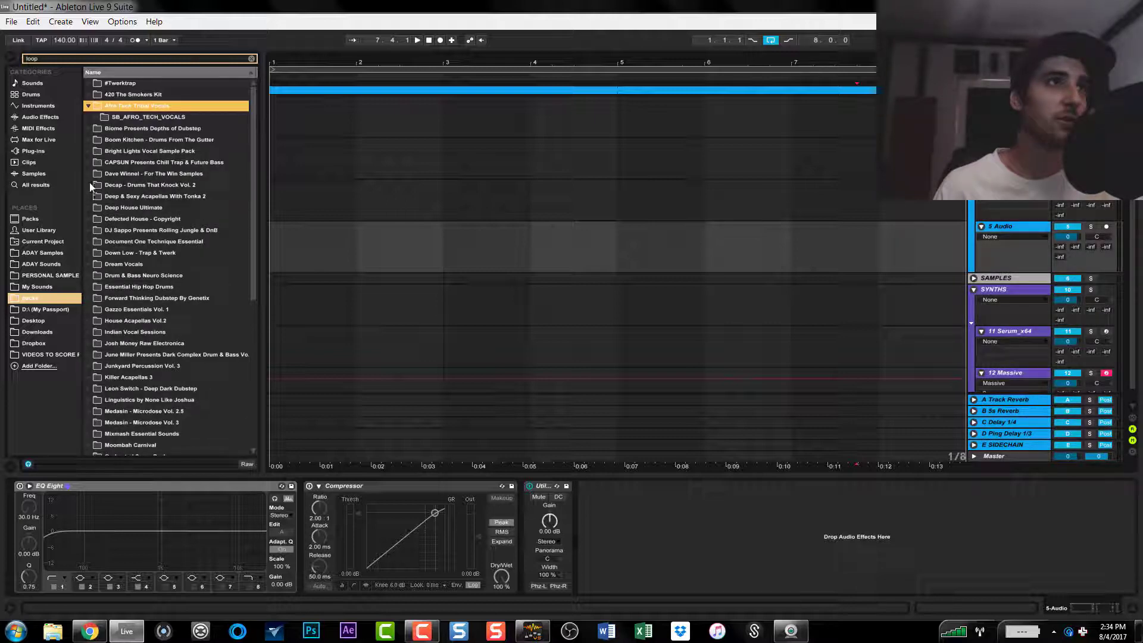
pyautogui.click(92, 175)
pyautogui.click(100, 176)
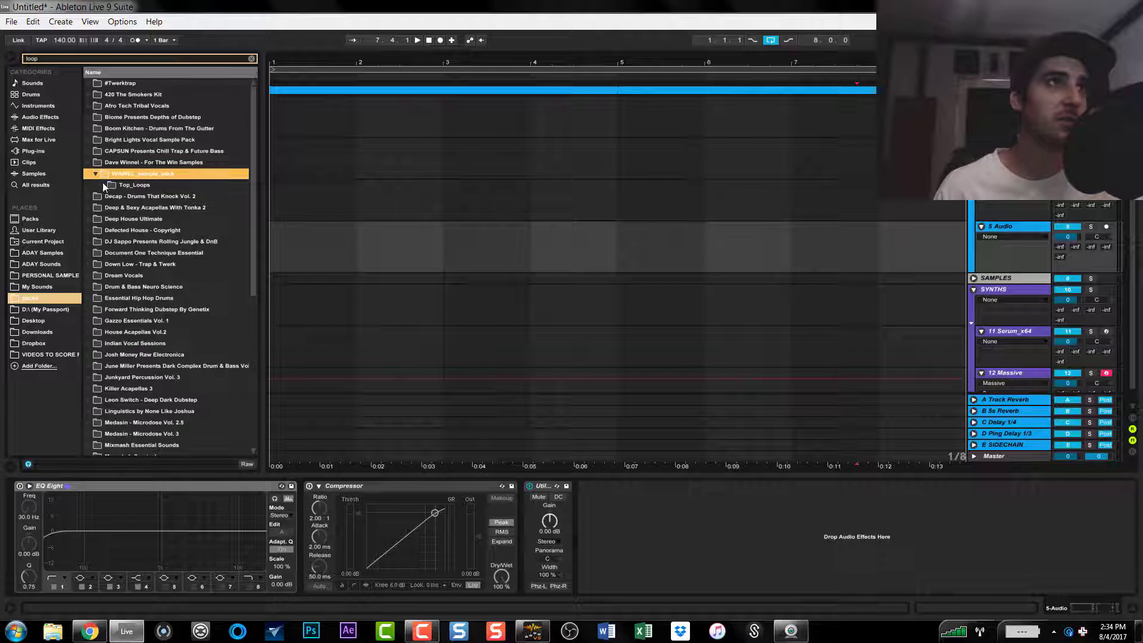
pyautogui.click(120, 195)
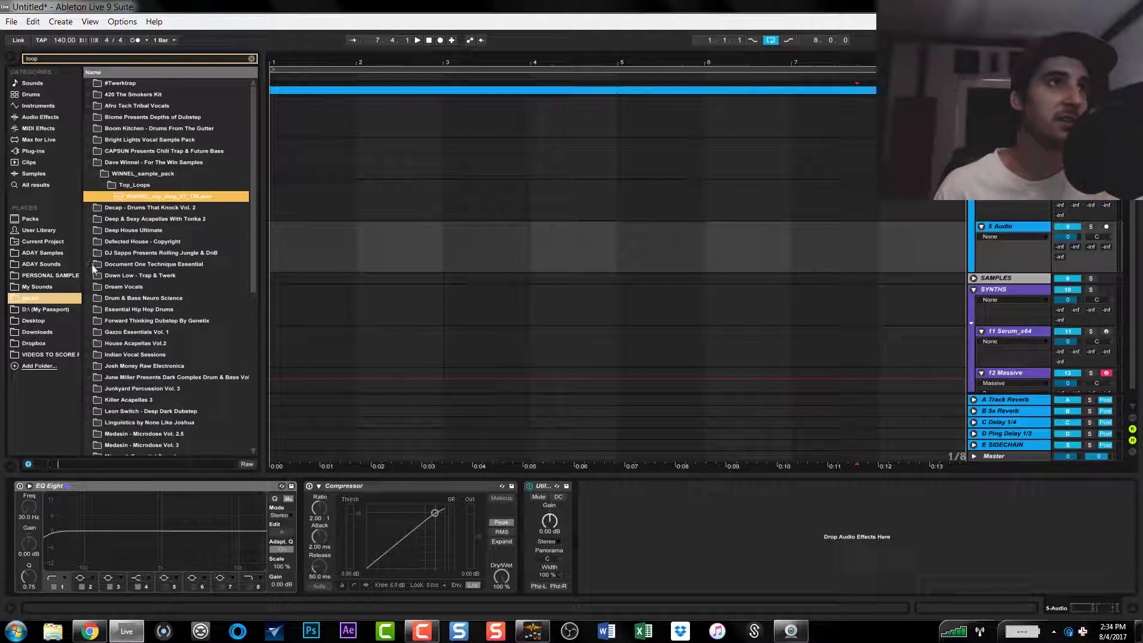
# Step: Find and audition DNS_174_Drums_11_Full.wav in Drum & Bass Neuro Science's DRUM_LOOPS folder
pyautogui.click(93, 298)
pyautogui.click(105, 275)
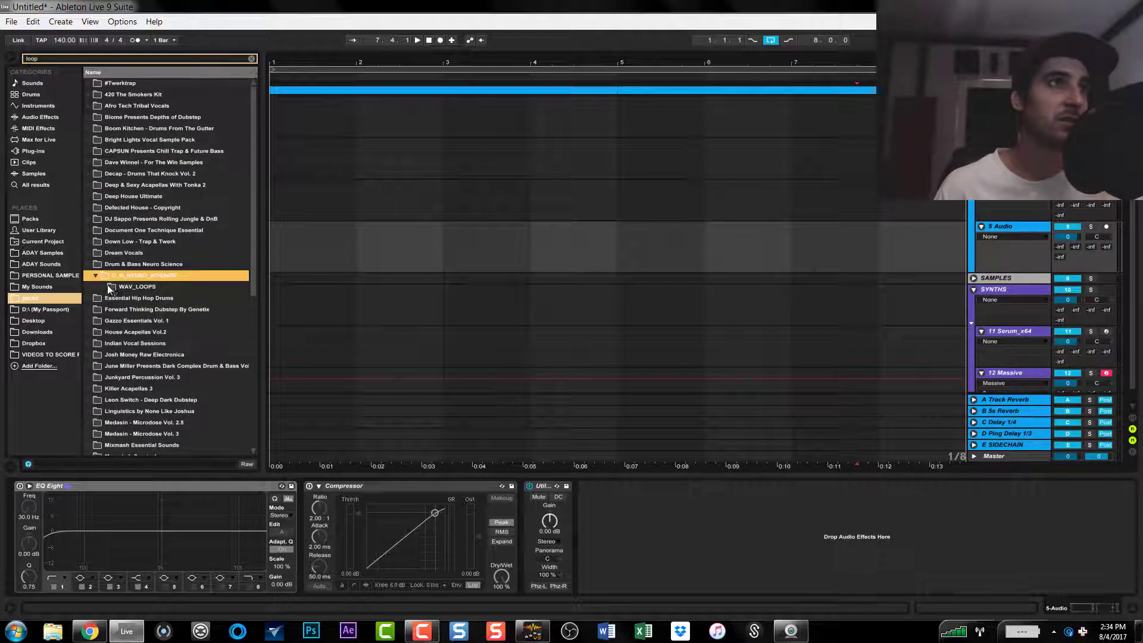
pyautogui.click(116, 298)
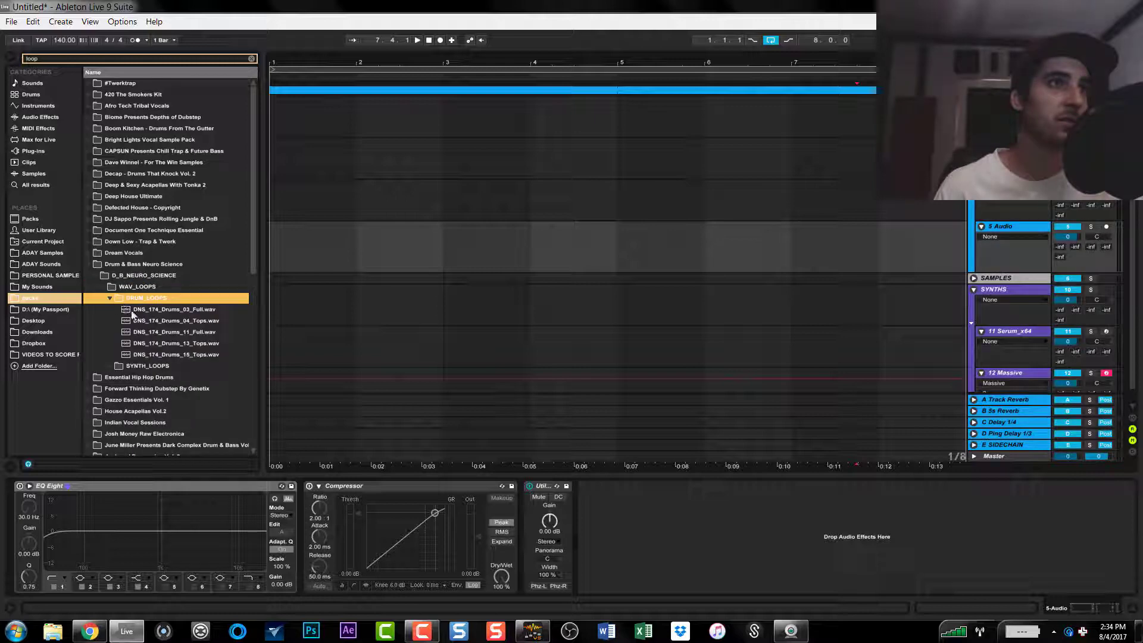
pyautogui.press('Down')
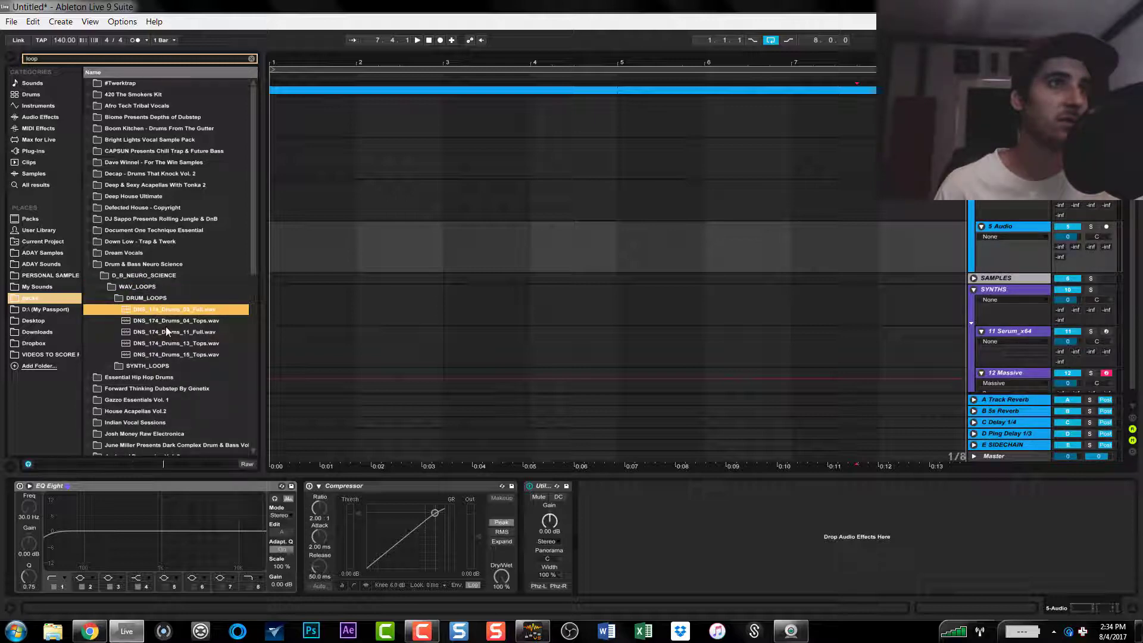
pyautogui.click(169, 332)
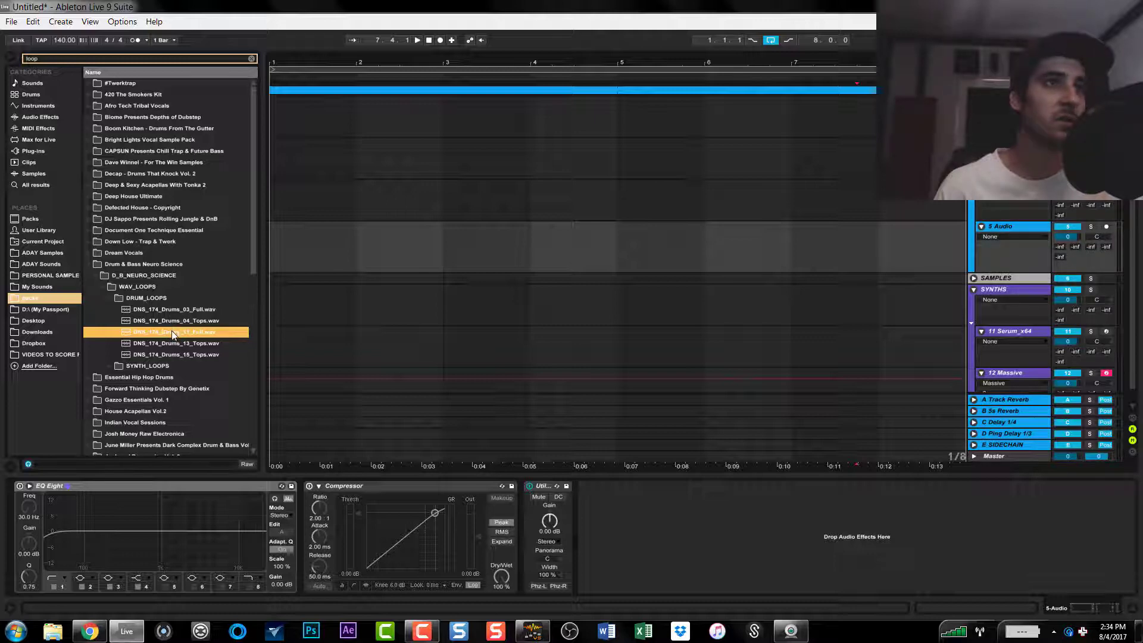
# Step: Drop the loop on the audio track, enable Warp, and set song tempo and Seg. BPM to 174
pyautogui.moveTo(172, 332); pyautogui.dragTo(299, 234)
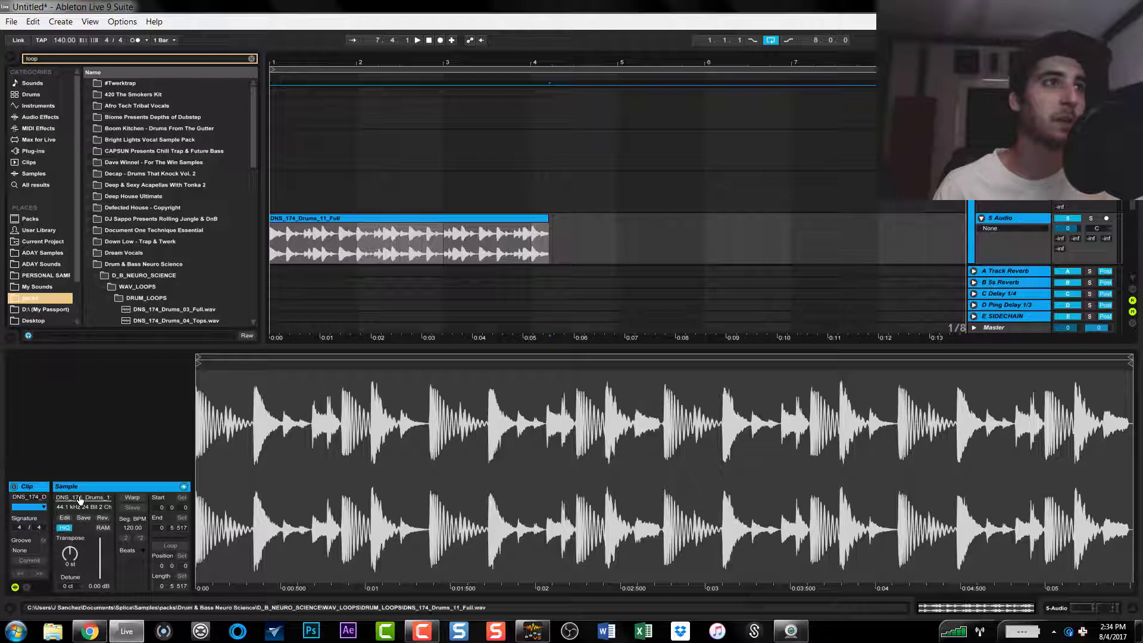
pyautogui.click(133, 498)
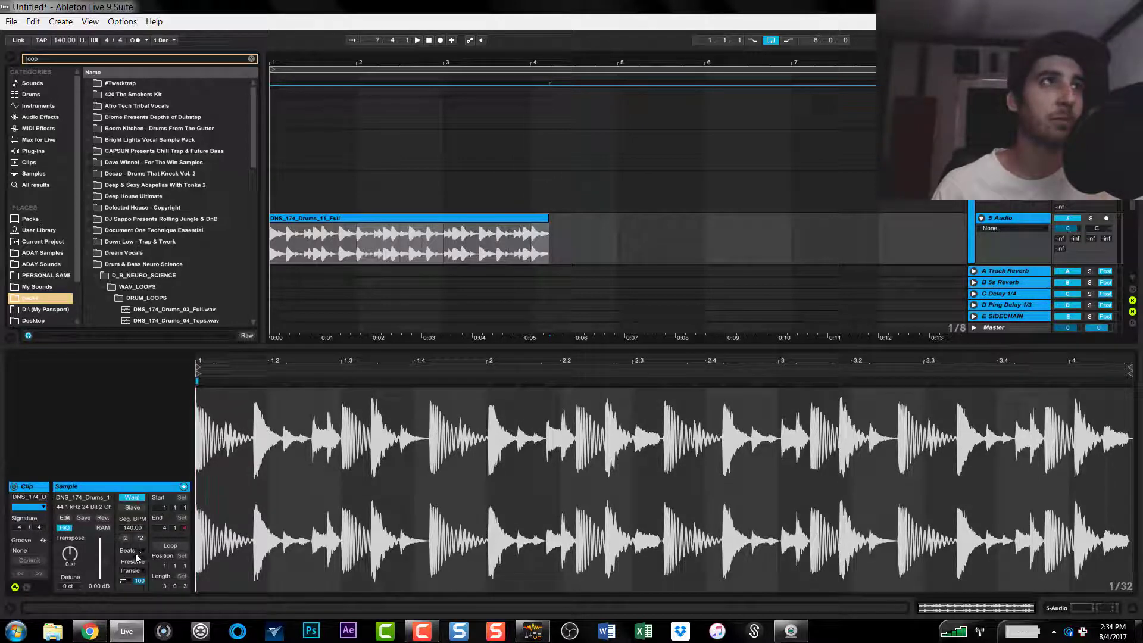
pyautogui.click(66, 43)
pyautogui.write('174')
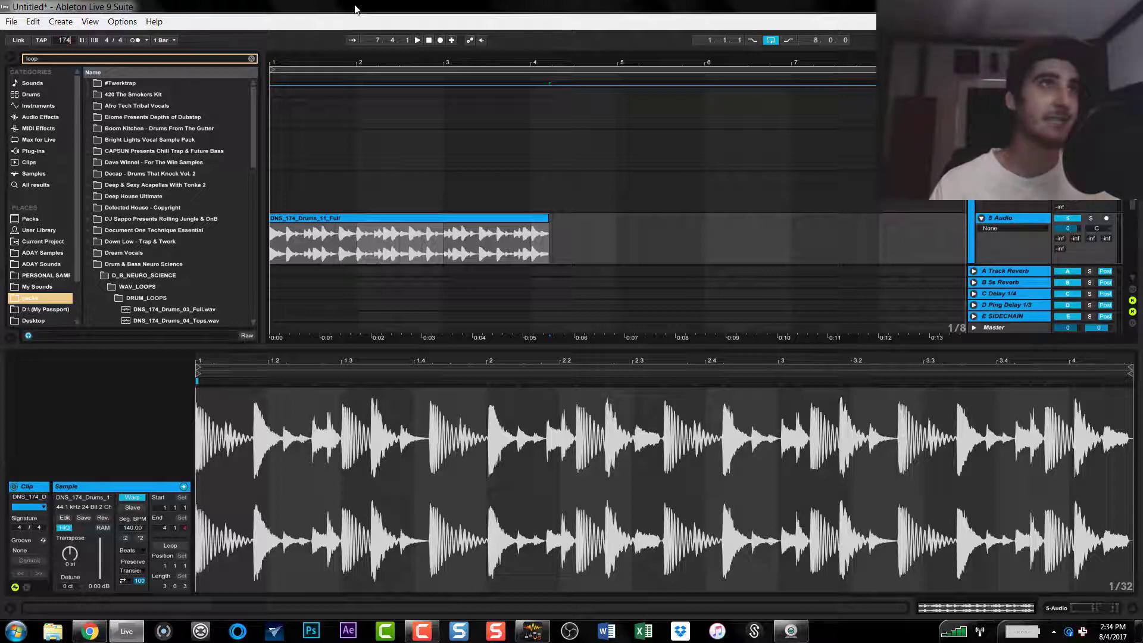
pyautogui.press('Return')
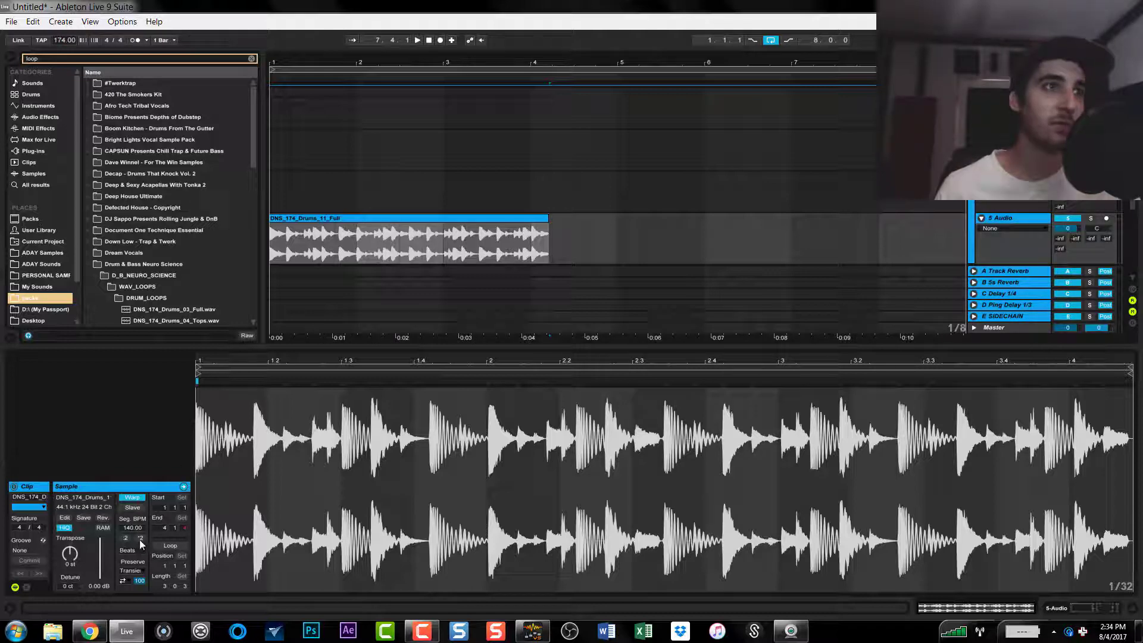
pyautogui.click(140, 530)
pyautogui.write('174')
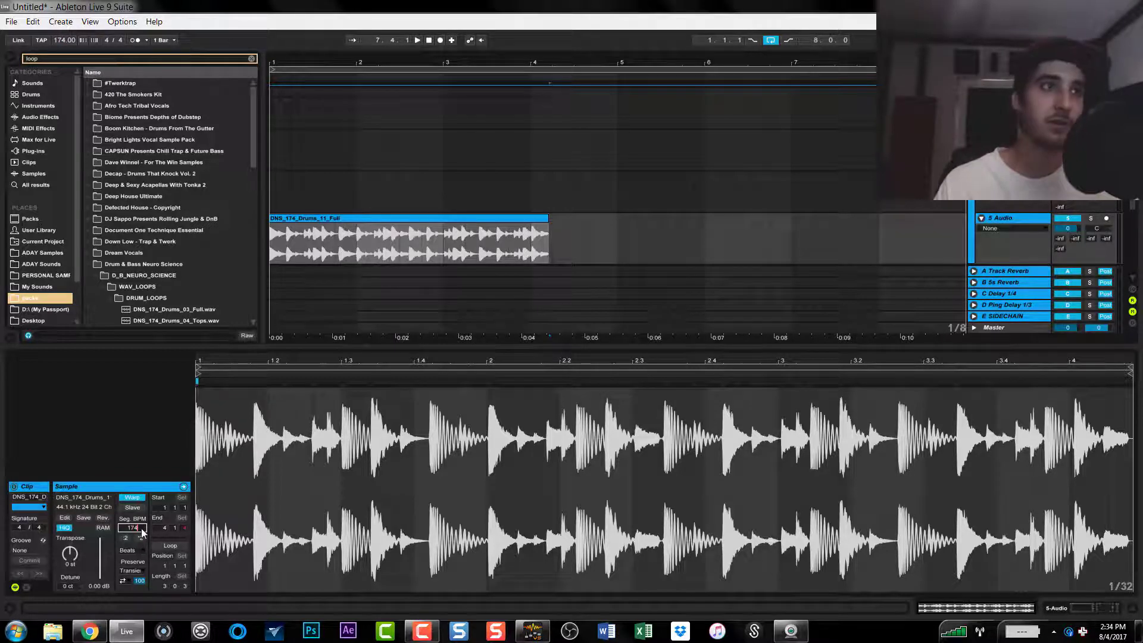
# Step: Play the warped loop from various start points to locate its drum hits
pyautogui.press('Return')
pyautogui.press('space')
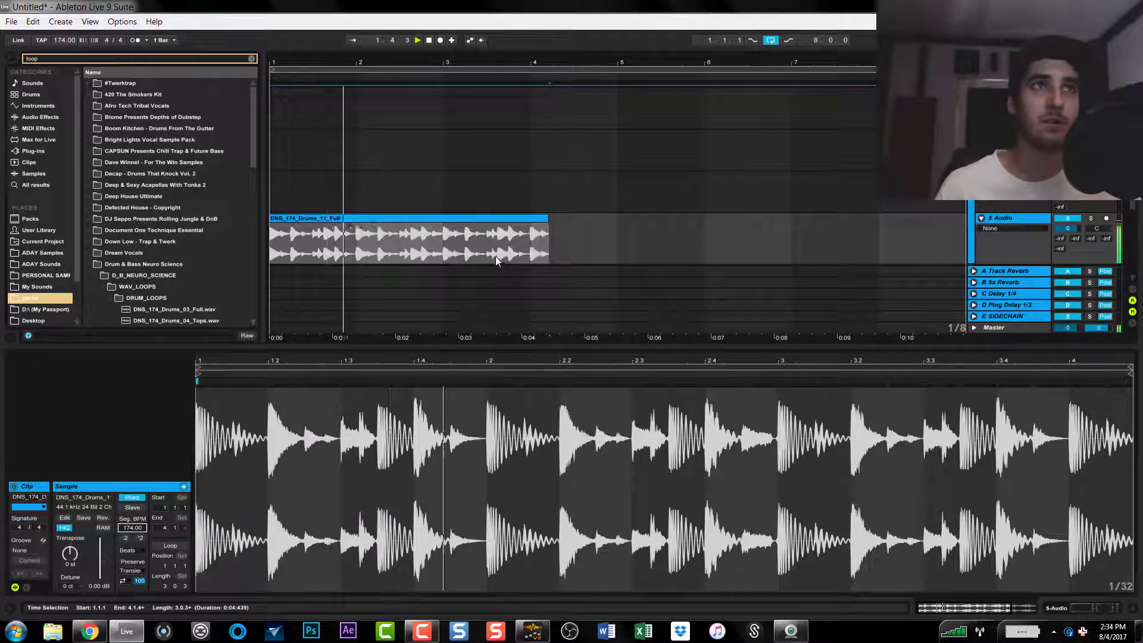
pyautogui.press('space')
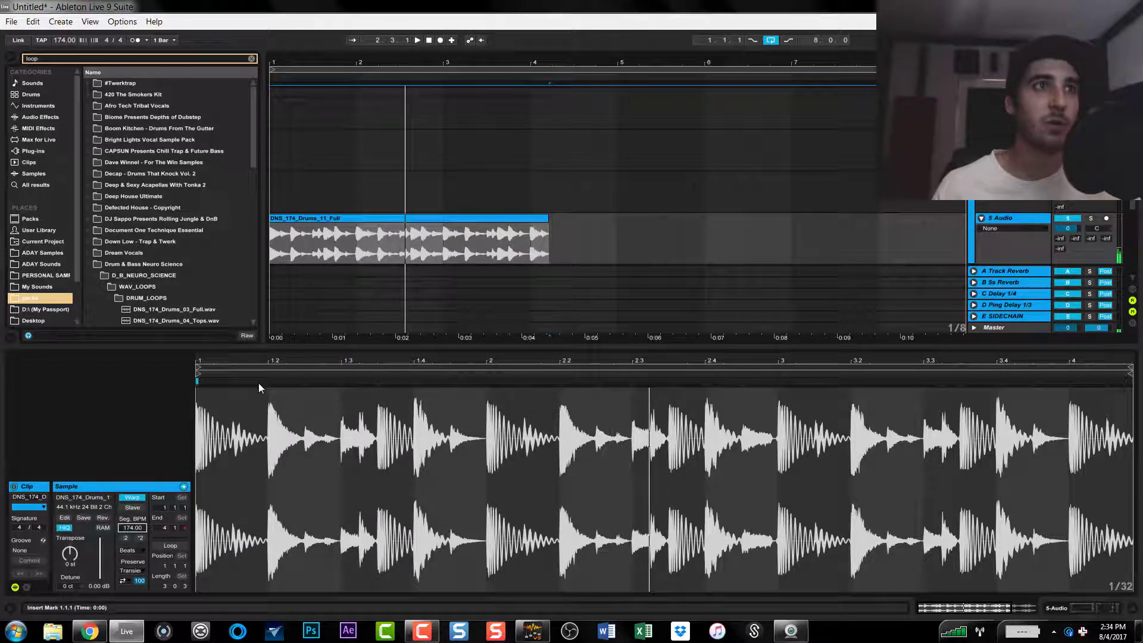
pyautogui.click(232, 382)
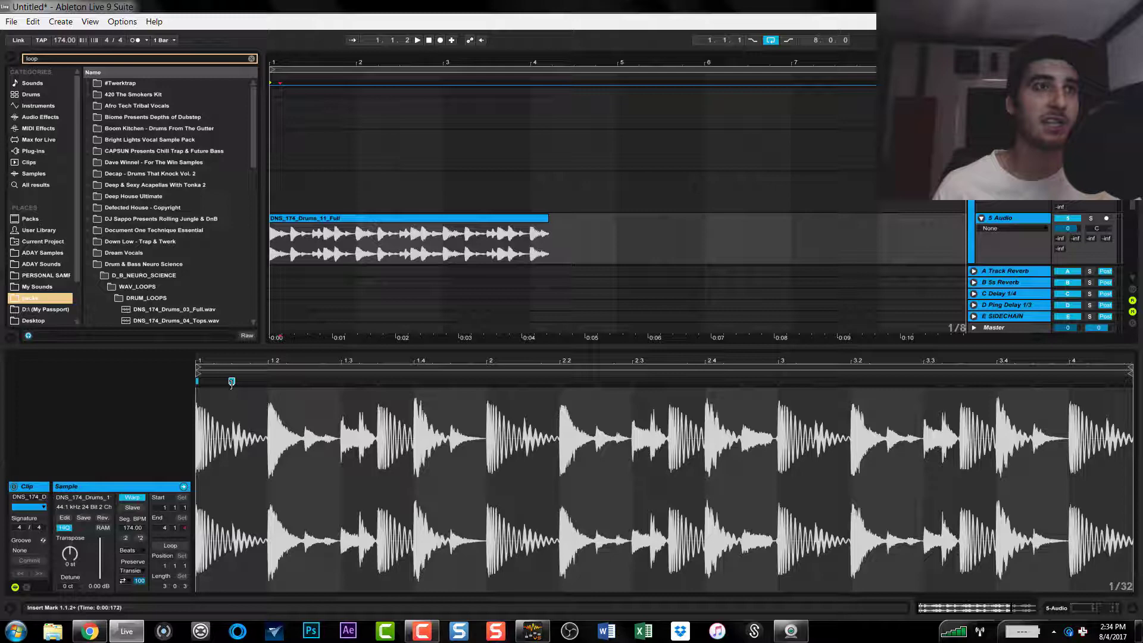
pyautogui.press('space')
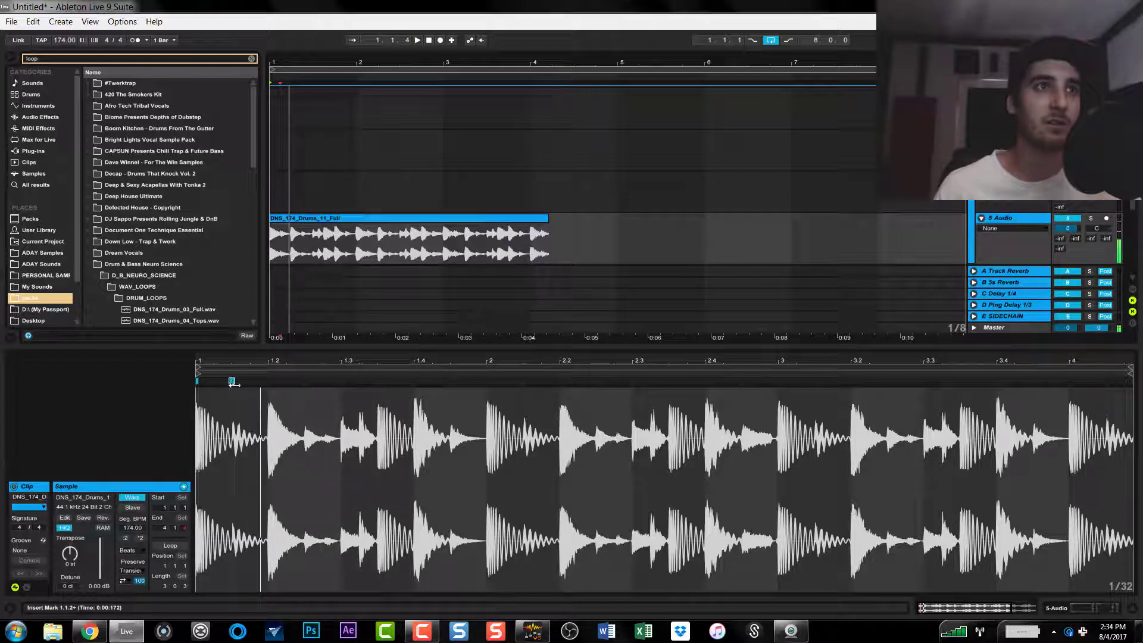
pyautogui.click(232, 383)
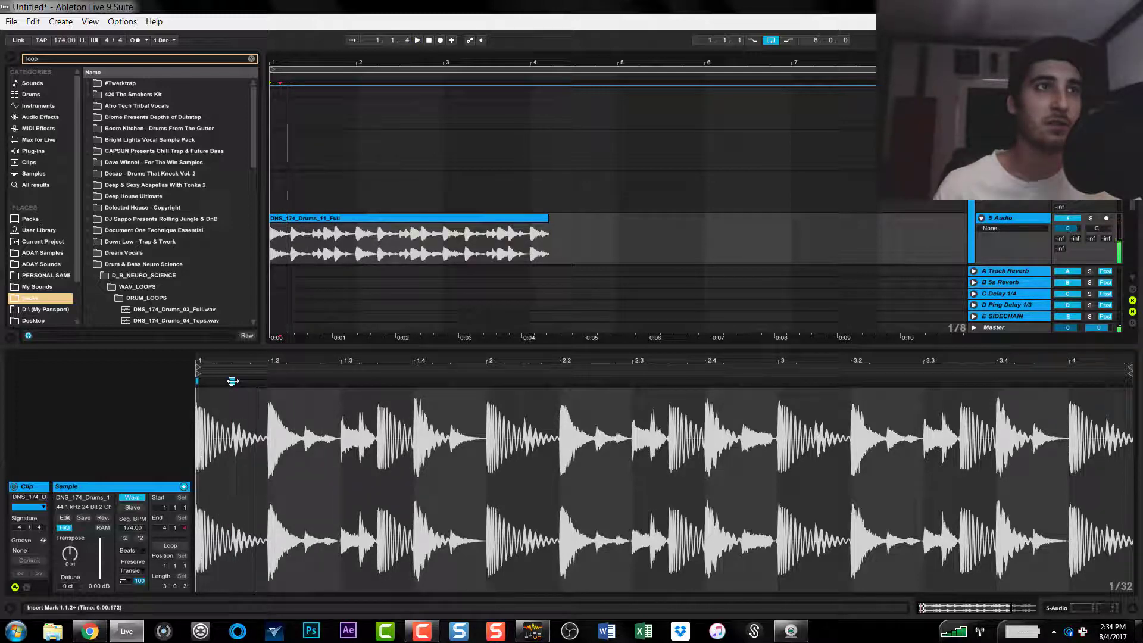
pyautogui.click(266, 382)
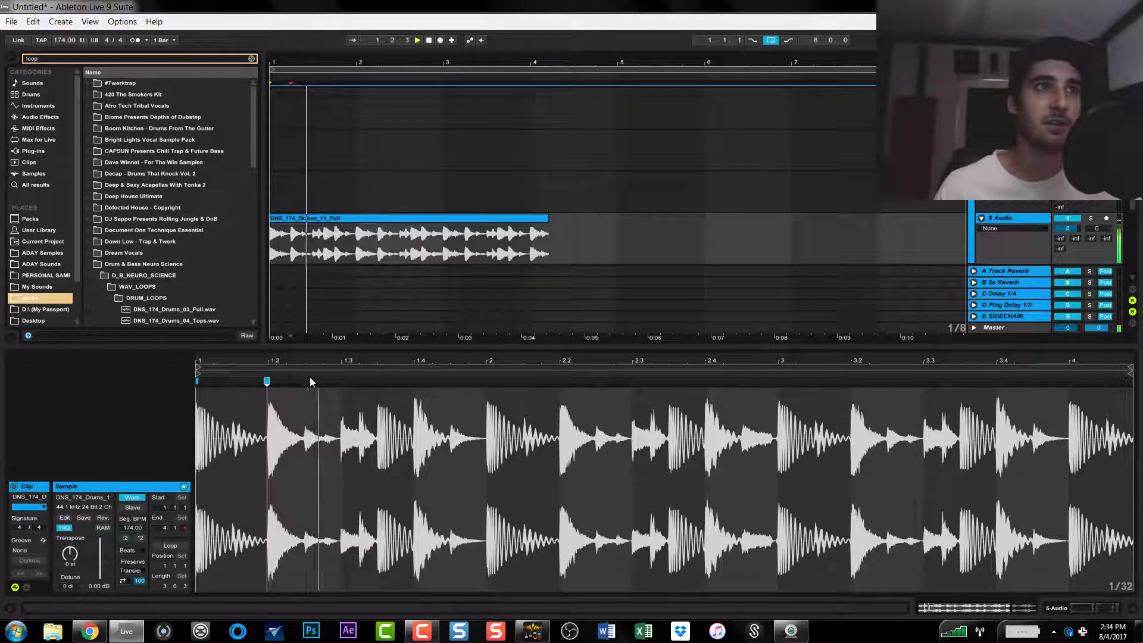
pyautogui.press('space')
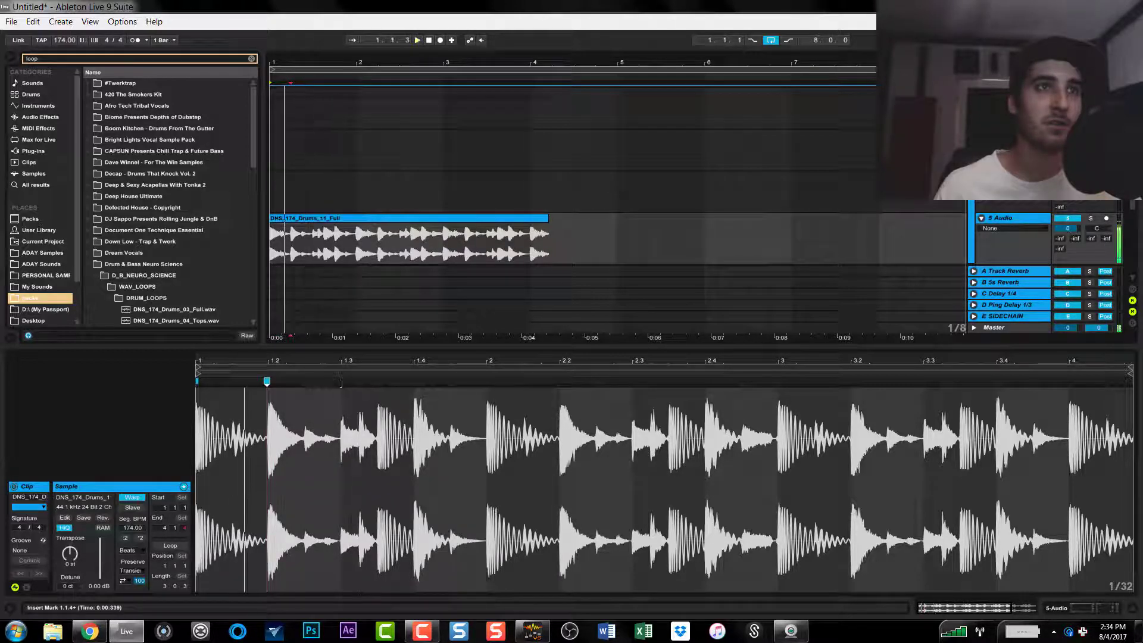
# Step: Add warp markers on the drum hits across bar 1, from around beat 1.2.3 onward
pyautogui.click(304, 383)
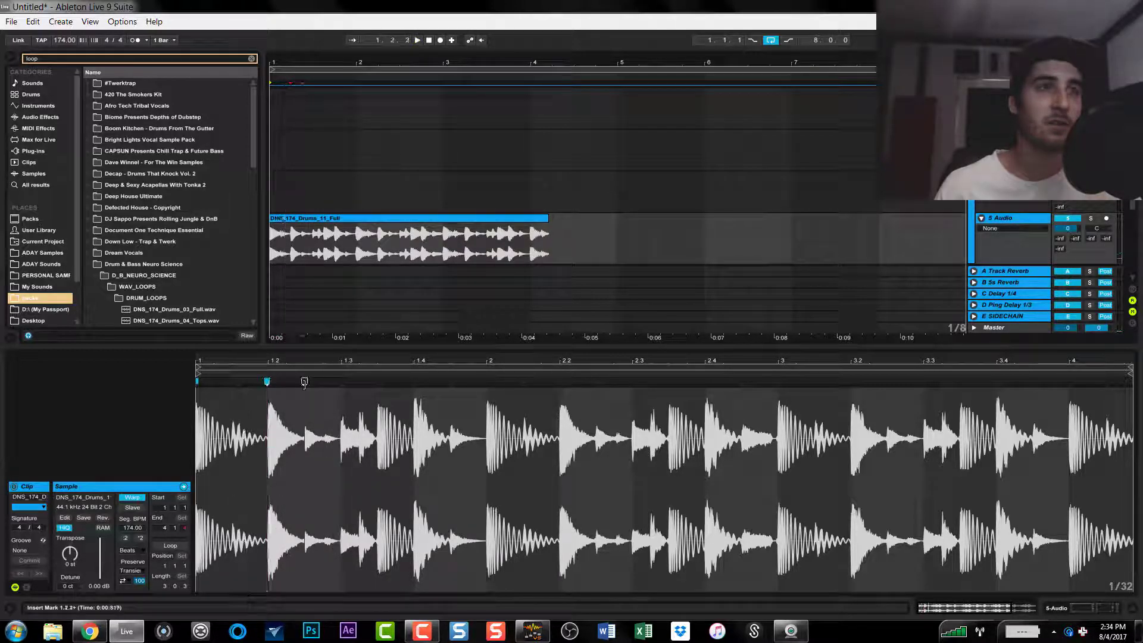
pyautogui.doubleClick(379, 384)
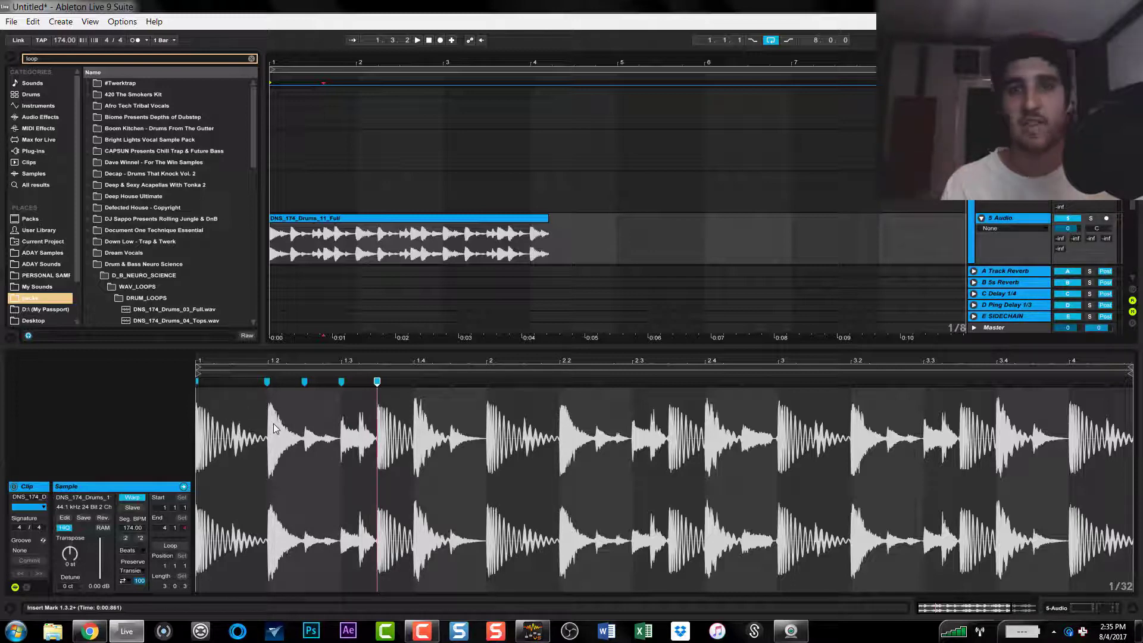
pyautogui.press('space')
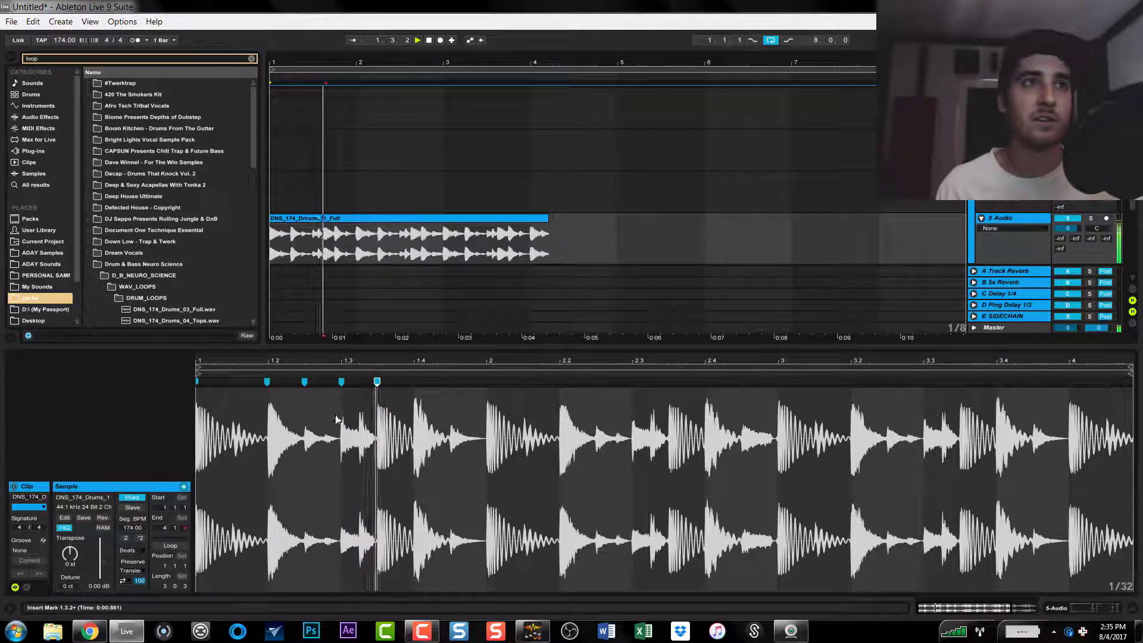
pyautogui.doubleClick(413, 415)
pyautogui.doubleClick(450, 415)
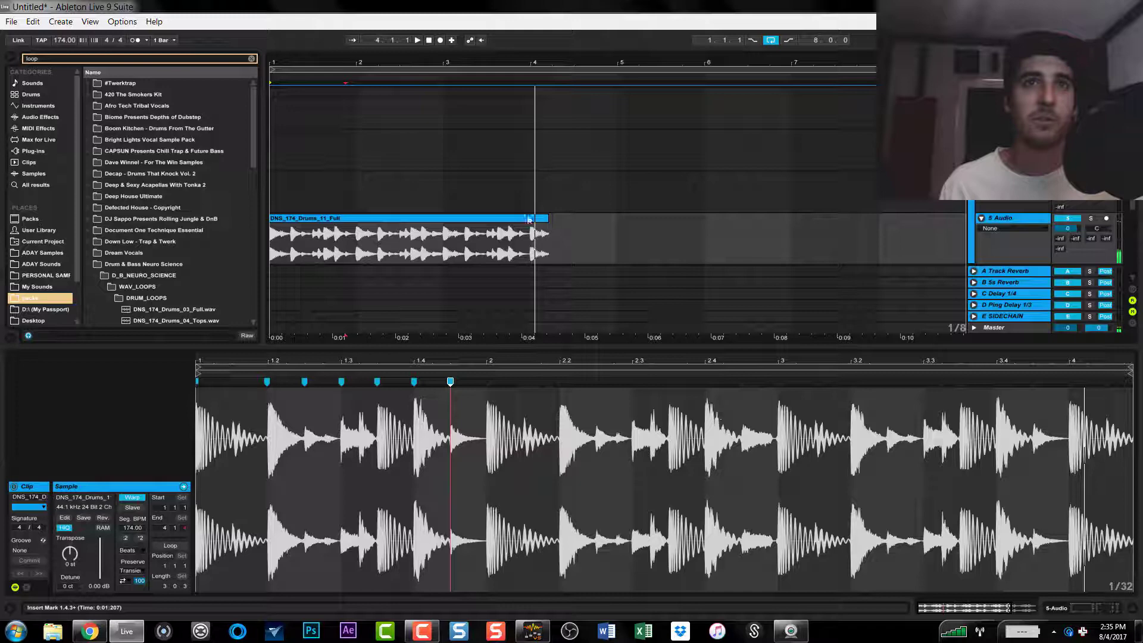
# Step: Trim the clip to end at bar 3 and add warp markers at 2.1 and 2.4.3
pyautogui.moveTo(531, 220); pyautogui.dragTo(444, 231)
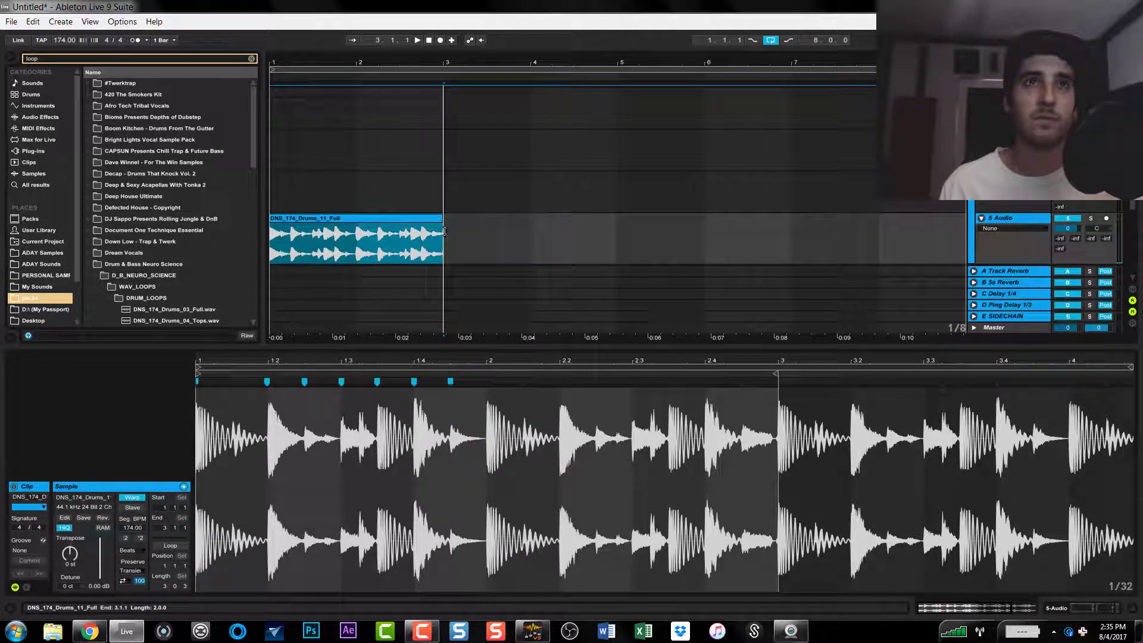
pyautogui.click(741, 383)
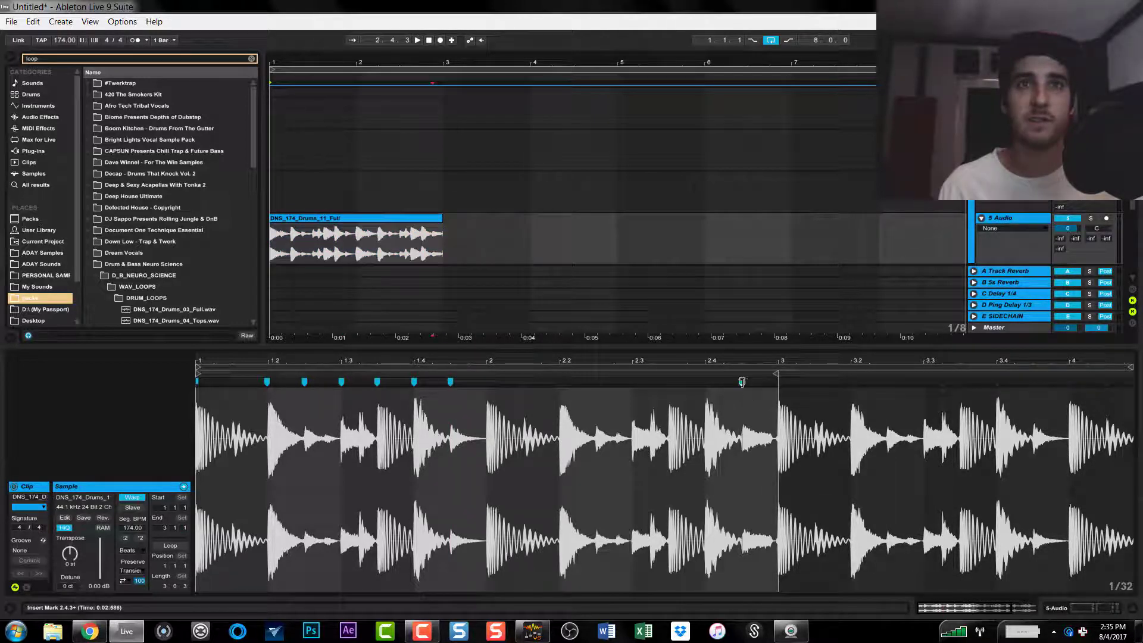
pyautogui.doubleClick(742, 383)
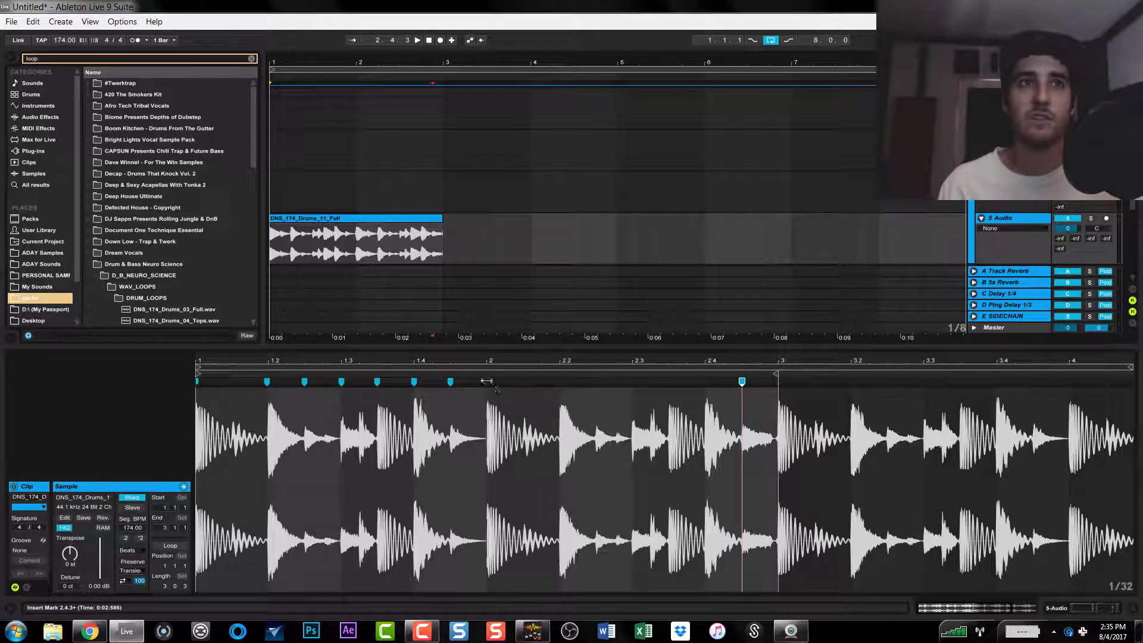
pyautogui.doubleClick(487, 382)
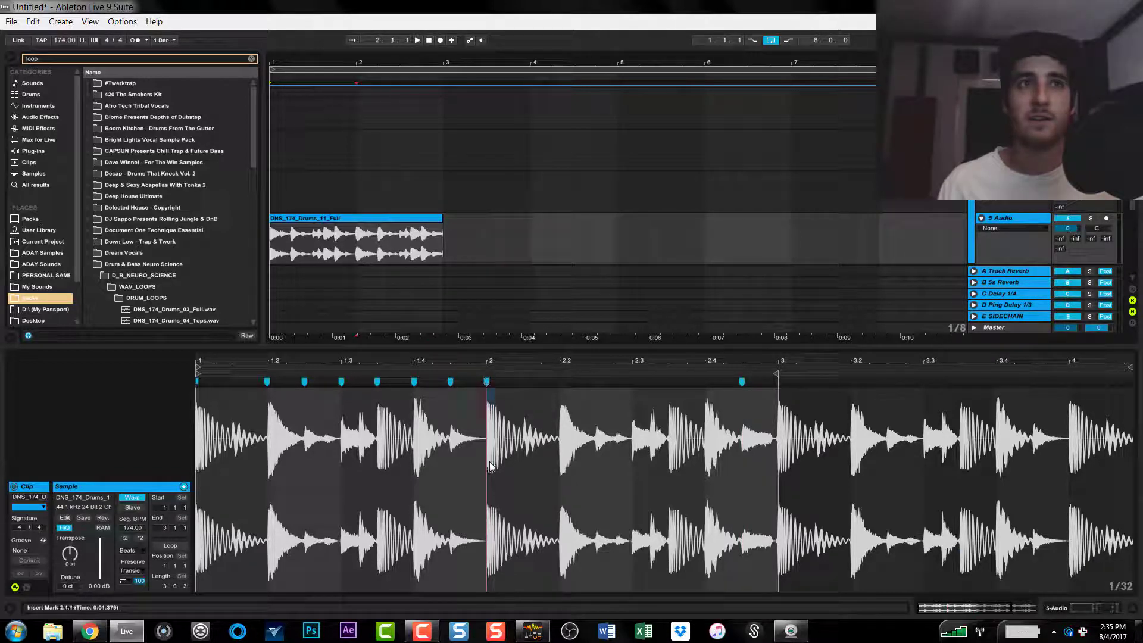
# Step: Check the bar 2 marker span, then reselect the clip and refit the waveform view
pyautogui.moveTo(490, 444); pyautogui.dragTo(751, 457)
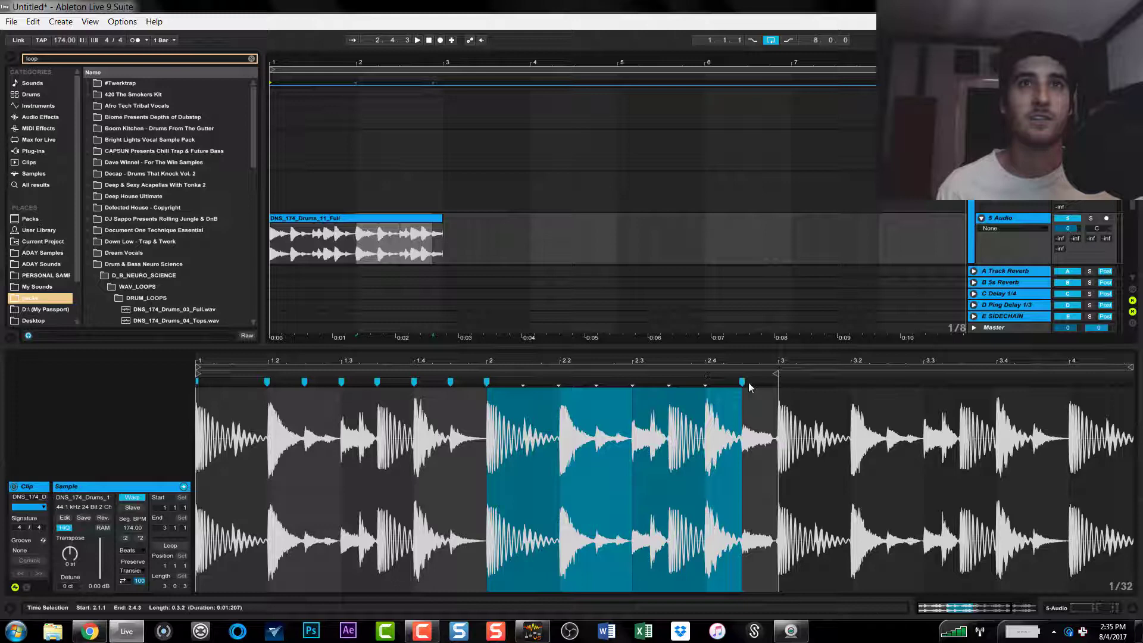
pyautogui.click(456, 281)
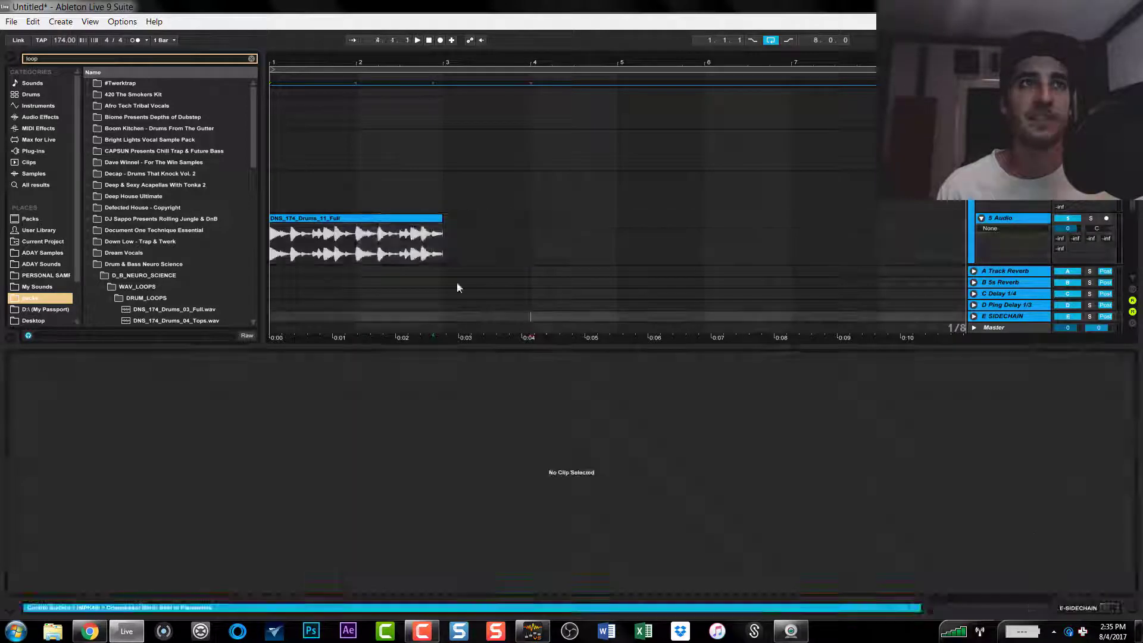
pyautogui.click(423, 216)
pyautogui.moveTo(799, 366); pyautogui.dragTo(799, 411)
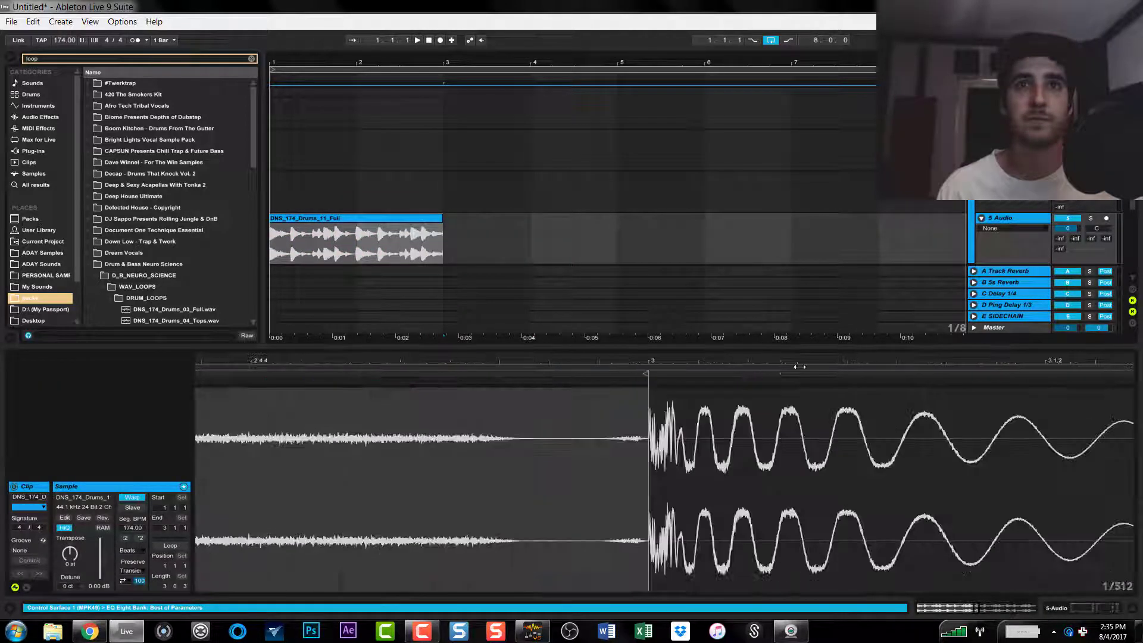
pyautogui.click(310, 223)
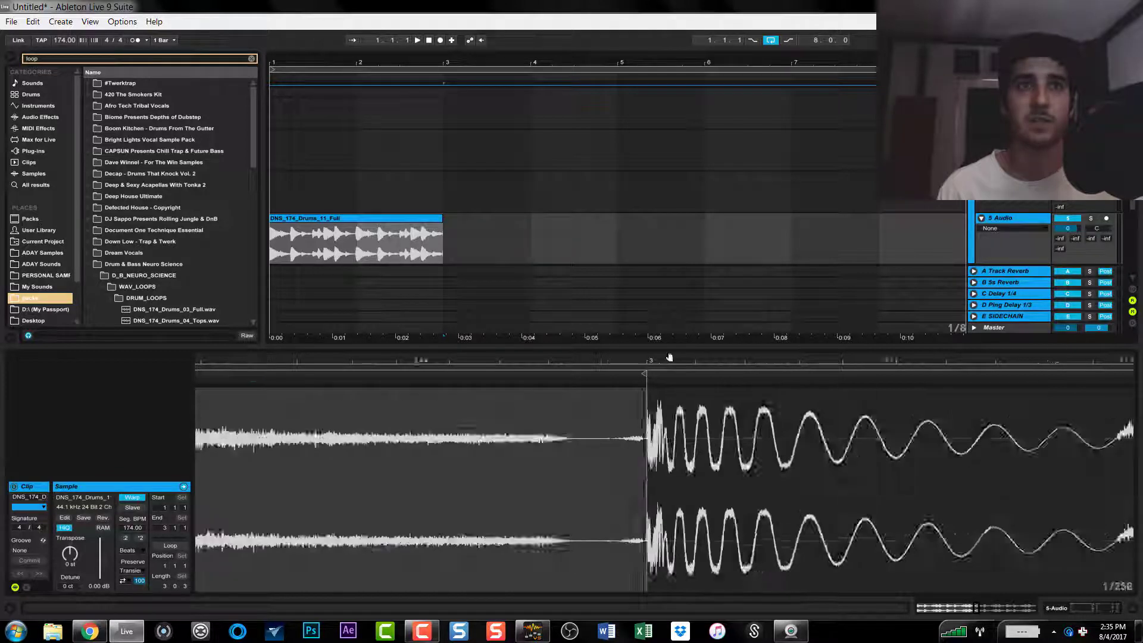
# Step: Slice the clip to a new MIDI track by transients and preview the Drum Rack's slice pads
pyautogui.rightClick(313, 219)
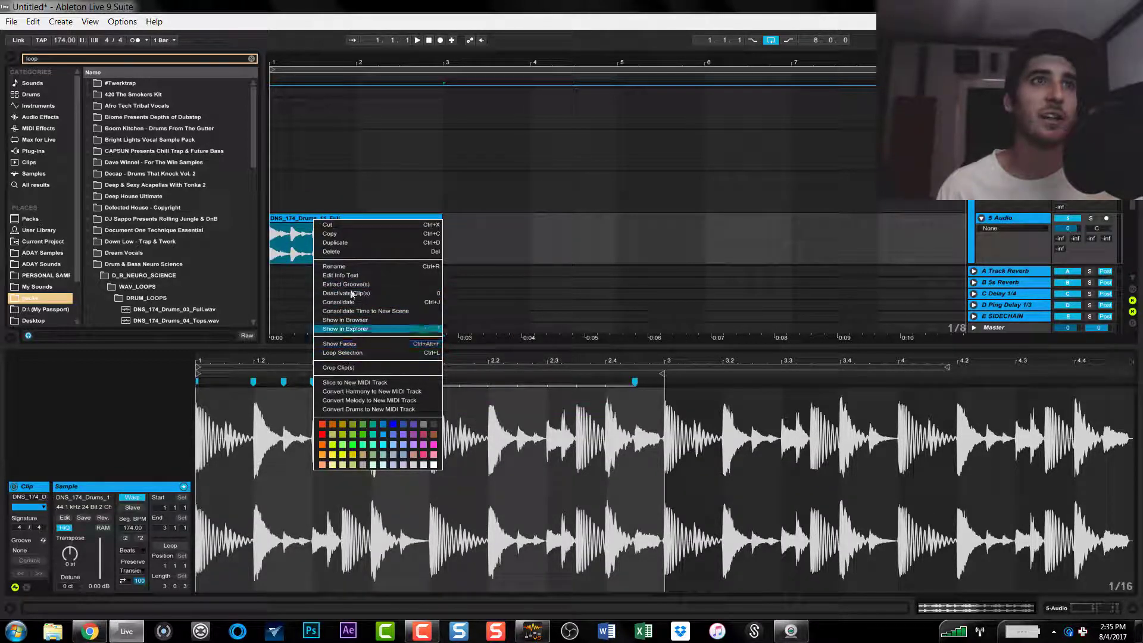
pyautogui.click(405, 382)
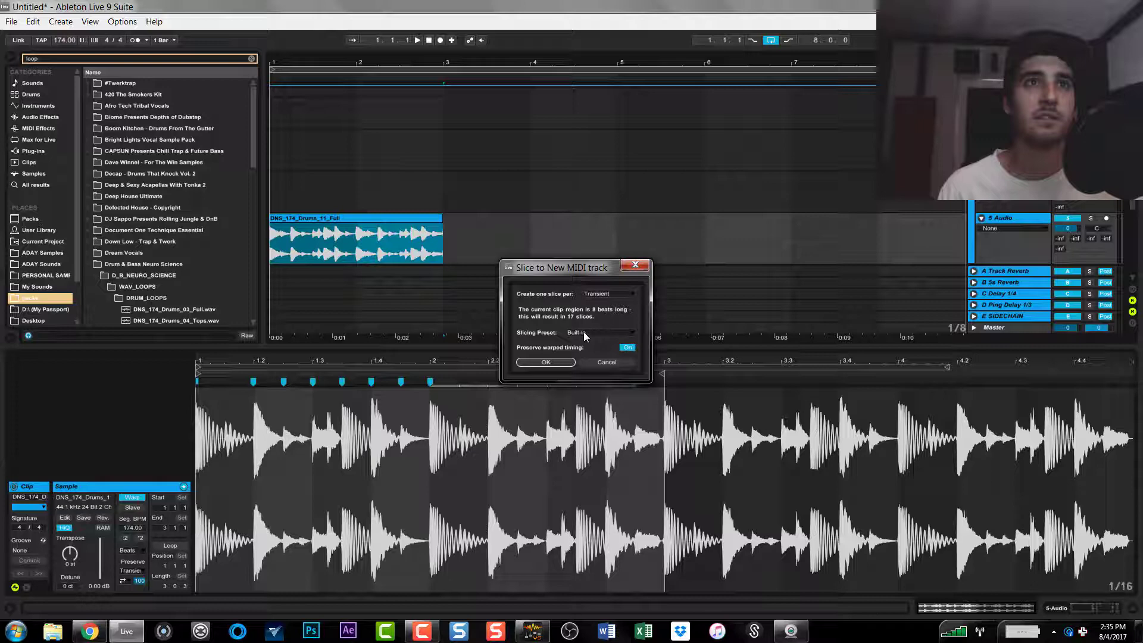
pyautogui.click(568, 362)
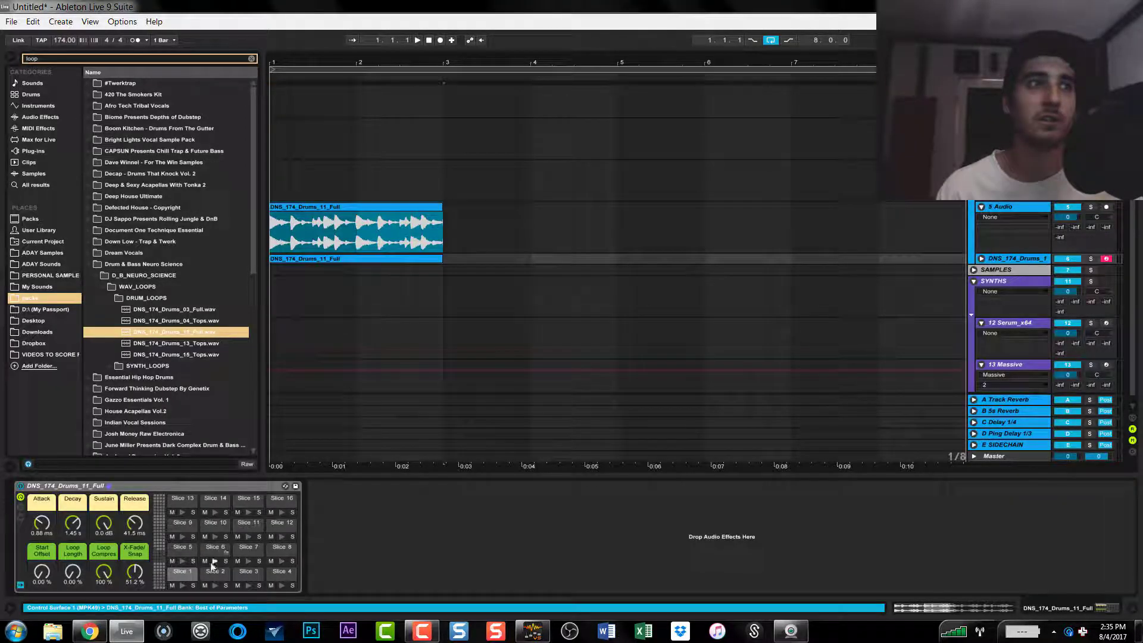
pyautogui.click(181, 585)
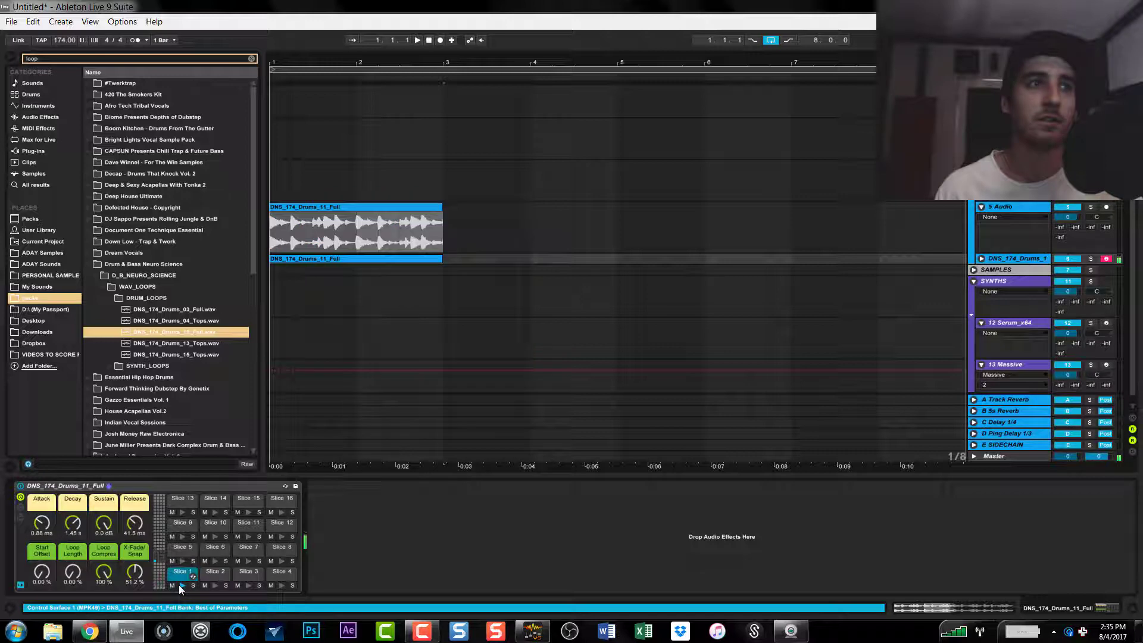
pyautogui.click(216, 586)
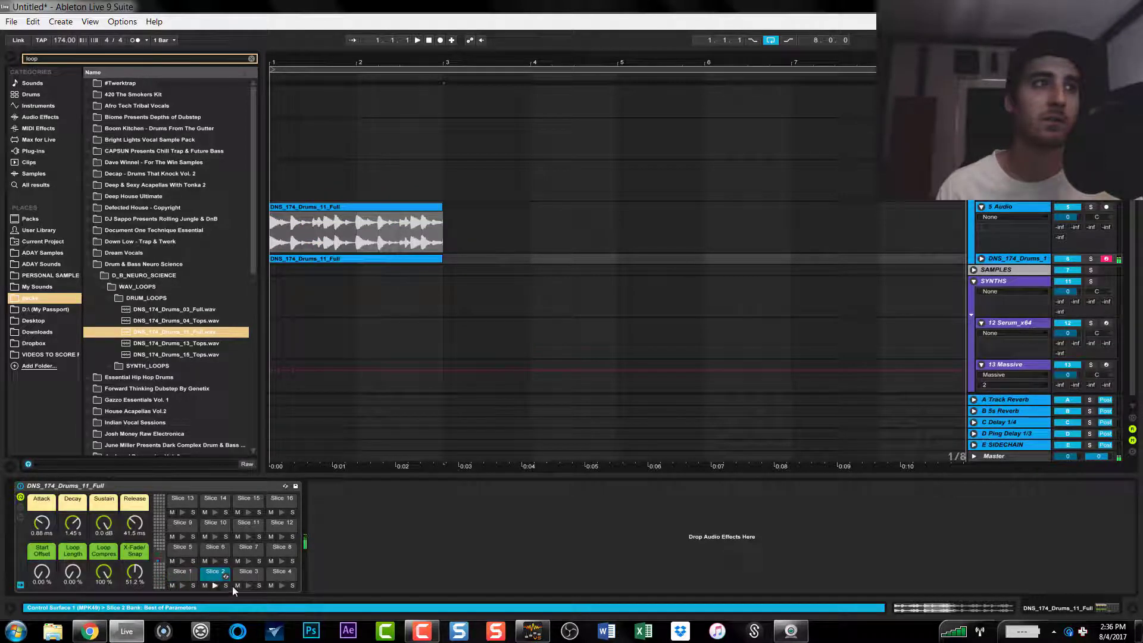
pyautogui.click(182, 576)
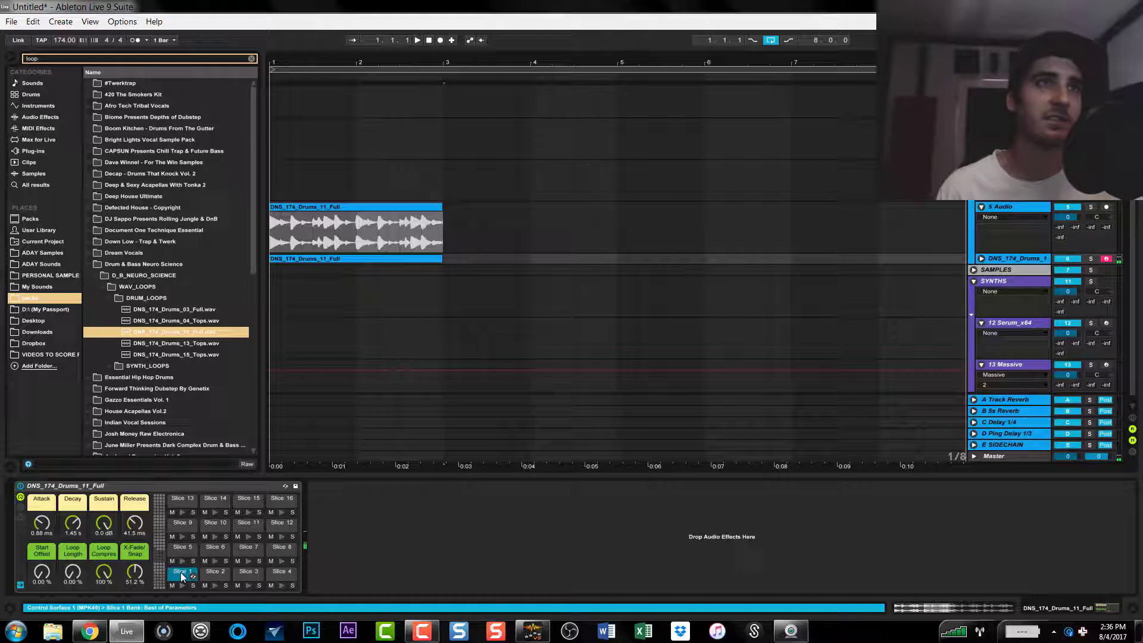
# Step: Play back the transient-sliced MIDI track, then delete it
pyautogui.click(981, 258)
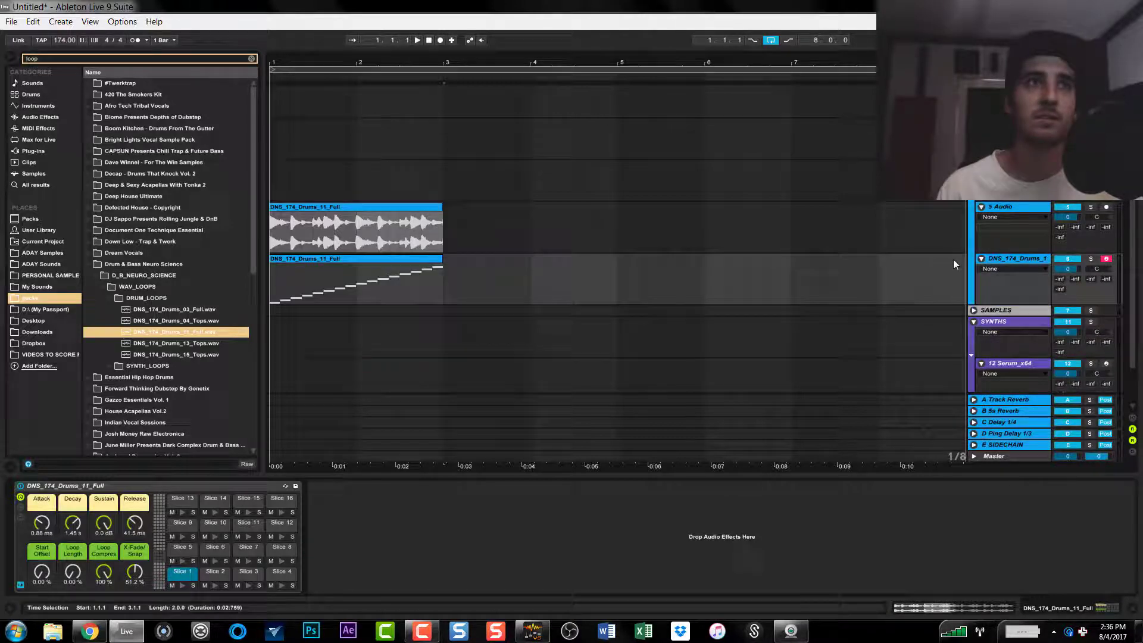
pyautogui.press('space')
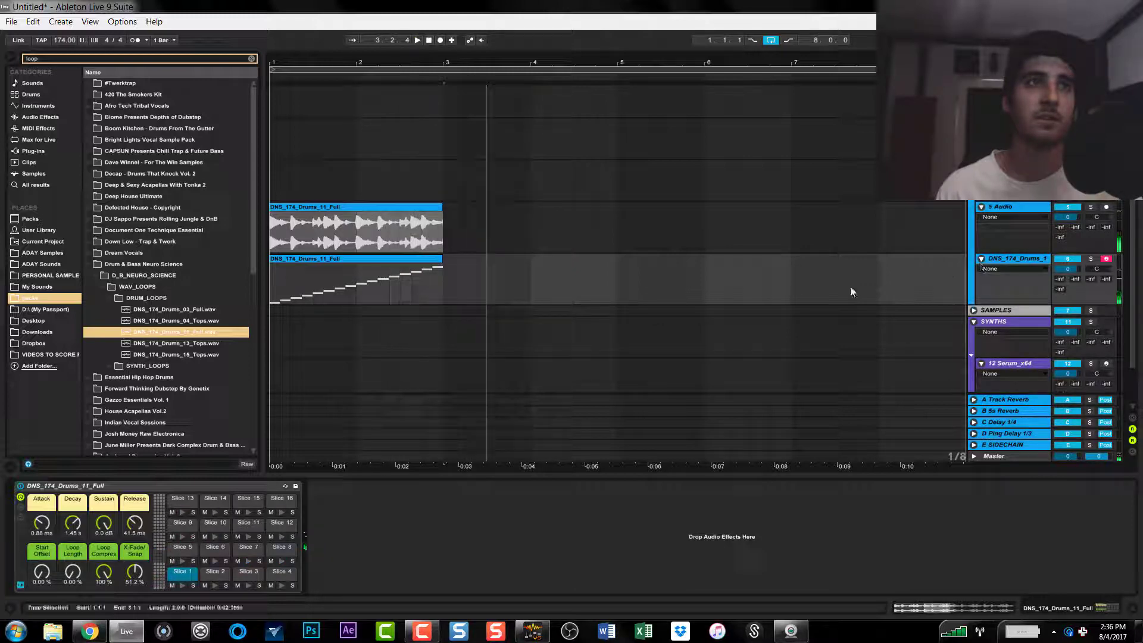
pyautogui.press('space')
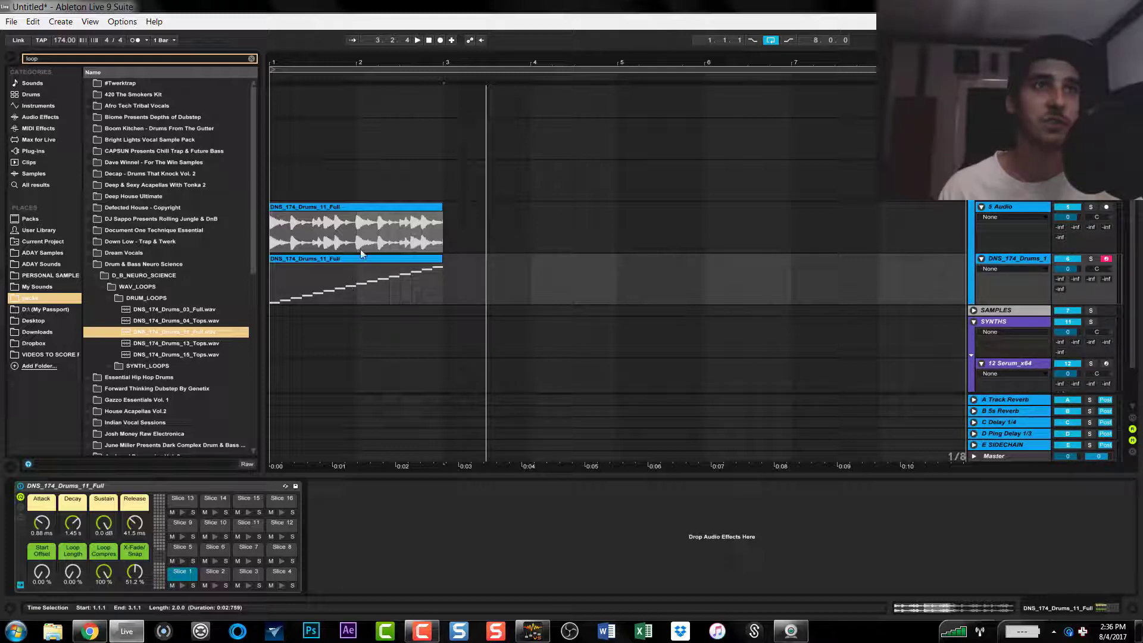
pyautogui.press('Delete')
# Step: Slice the loop to a new MIDI track with one slice per warp marker, then reopen its waveform
pyautogui.rightClick(371, 208)
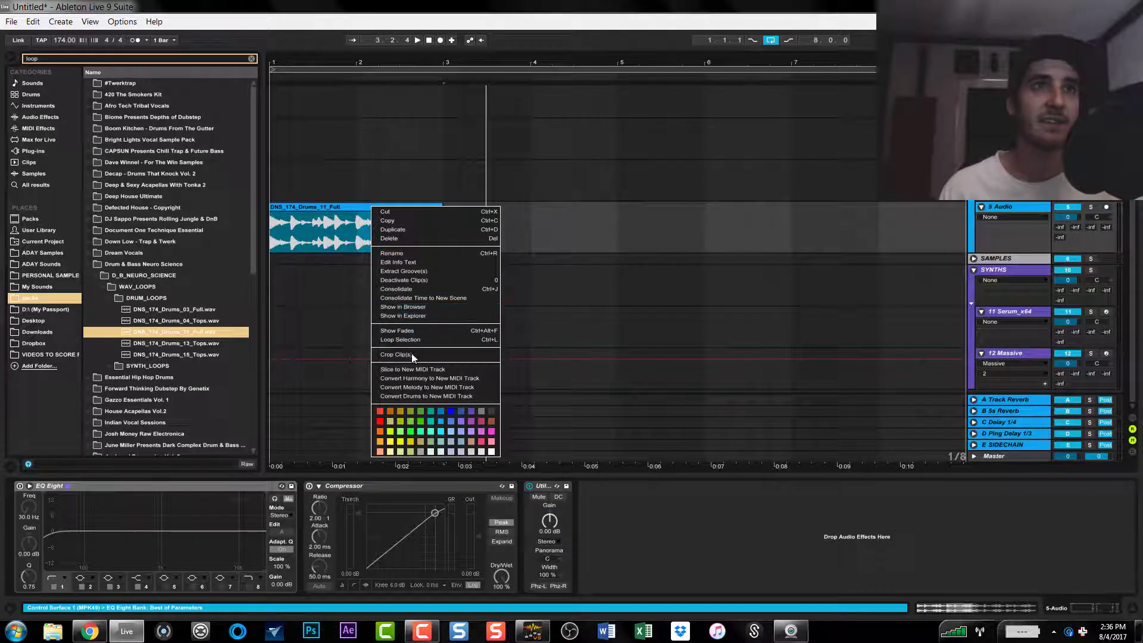
pyautogui.click(425, 370)
pyautogui.click(605, 294)
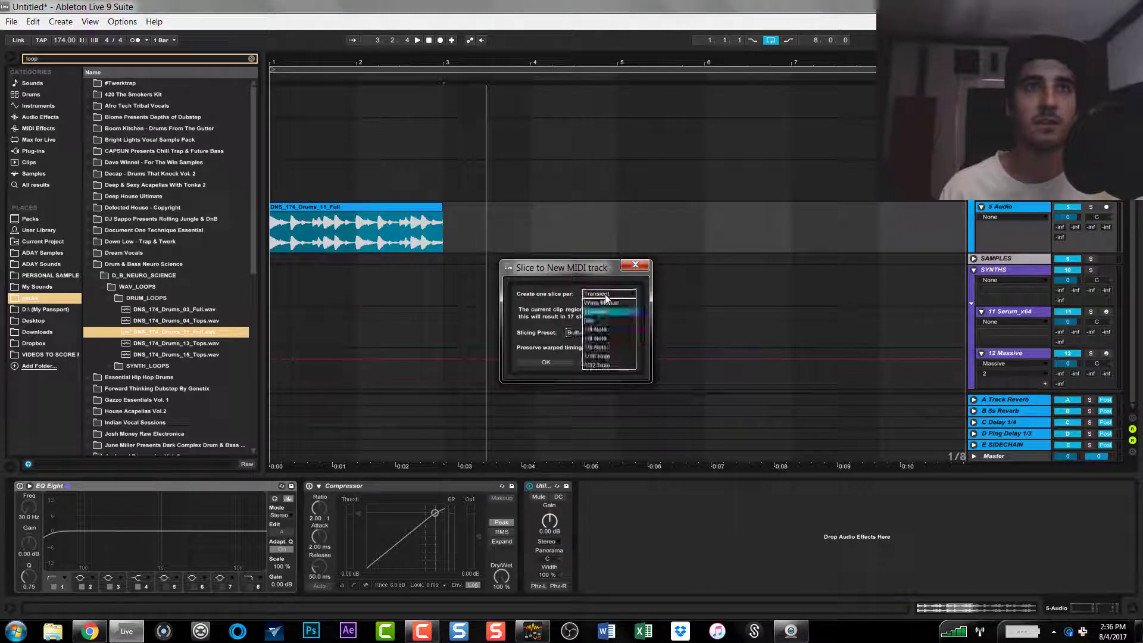
pyautogui.click(607, 302)
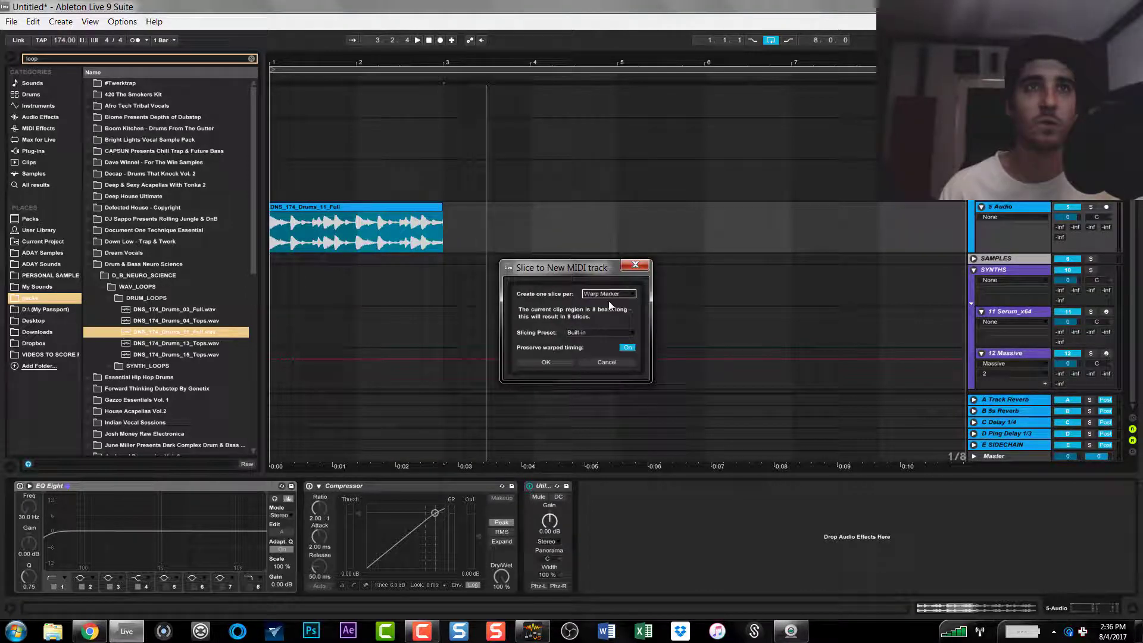
pyautogui.click(561, 364)
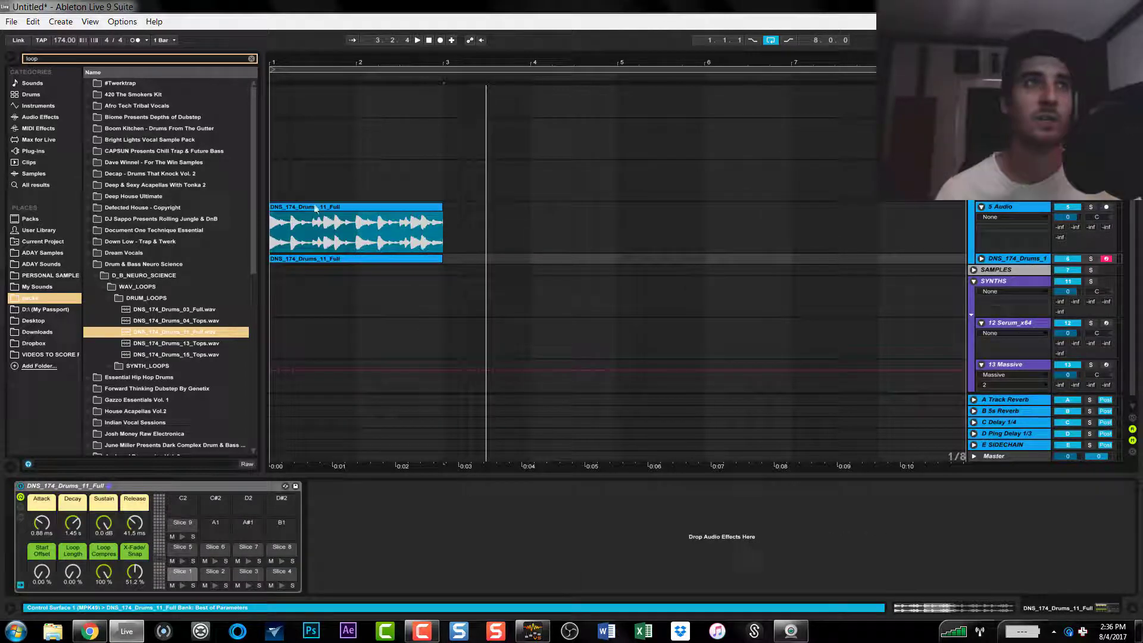
pyautogui.click(284, 226)
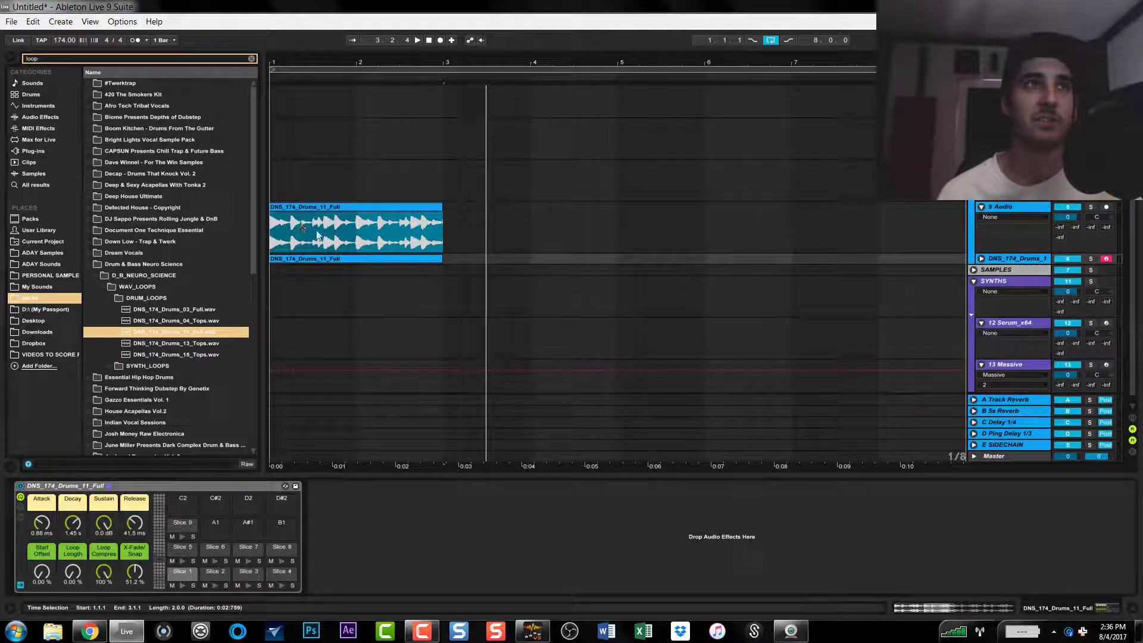
pyautogui.doubleClick(337, 208)
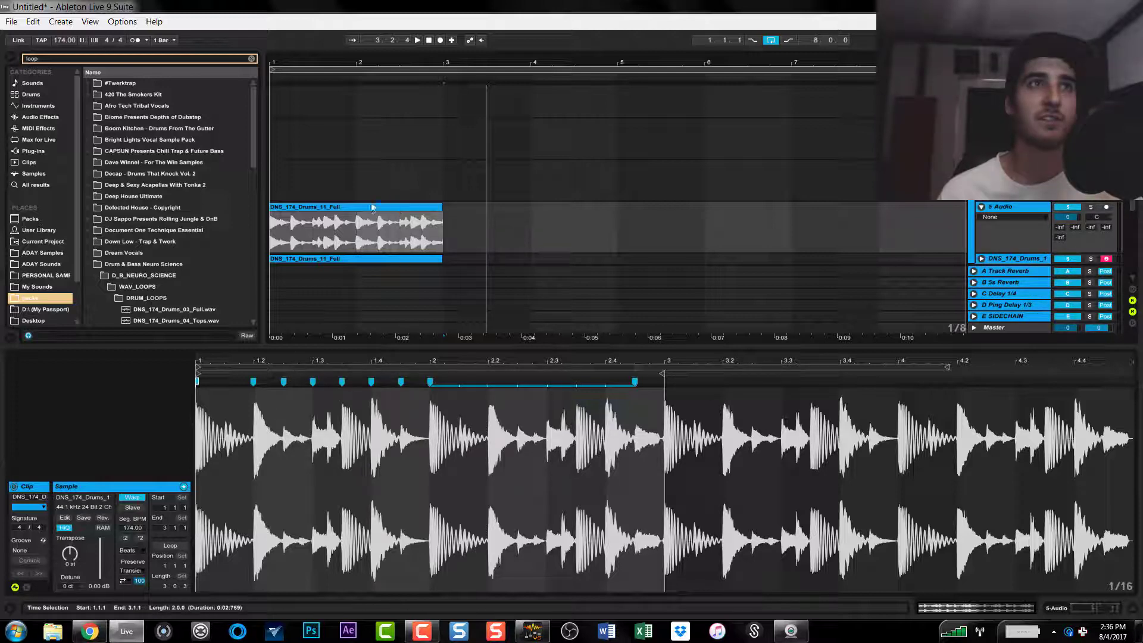
# Step: Unfold the sliced MIDI track and show its Drum Rack device with the slice pads
pyautogui.click(981, 258)
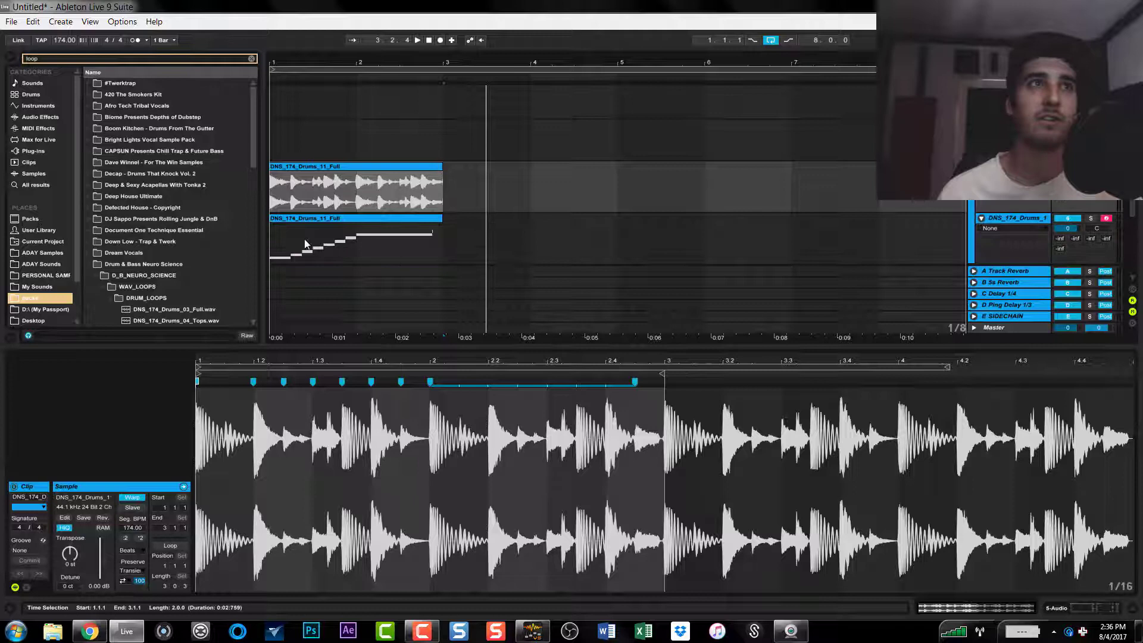
pyautogui.click(303, 216)
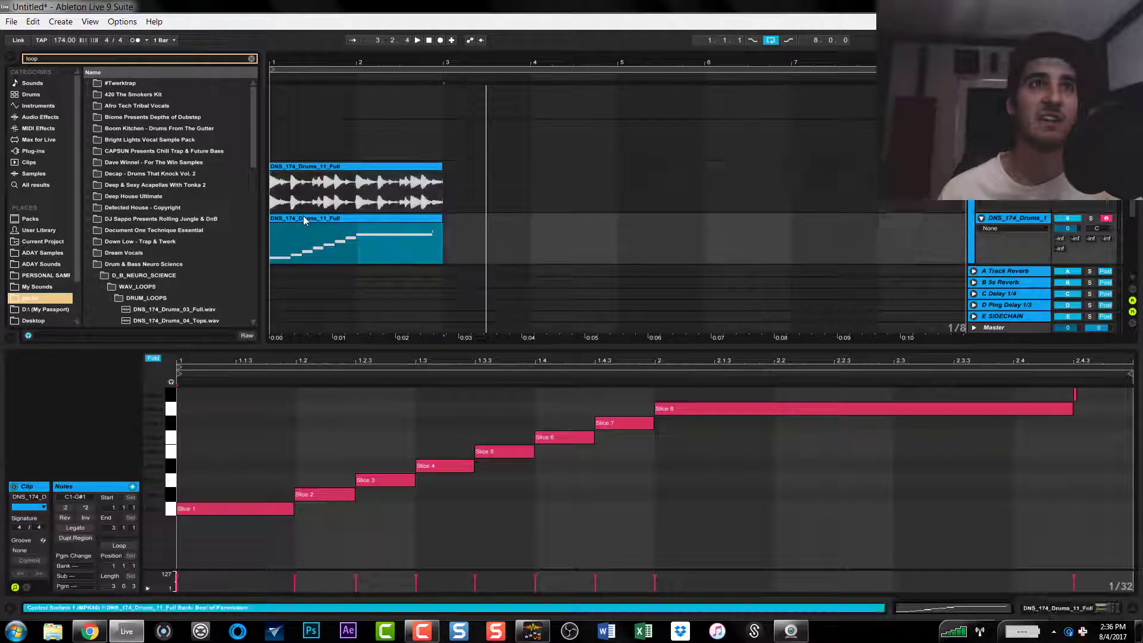
pyautogui.doubleClick(993, 229)
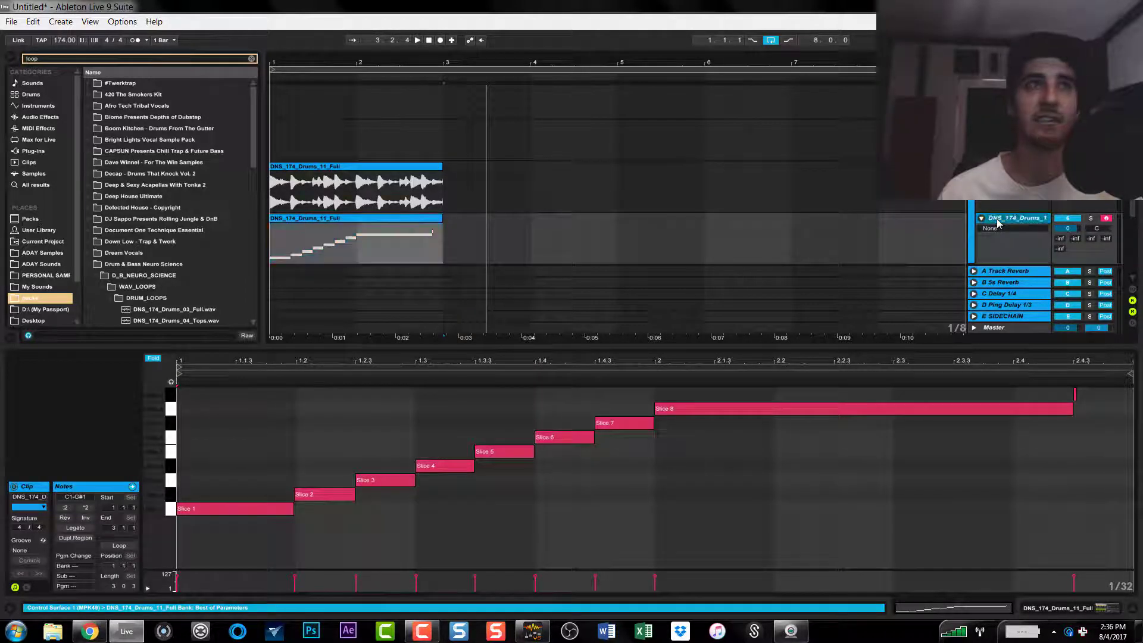
pyautogui.click(278, 548)
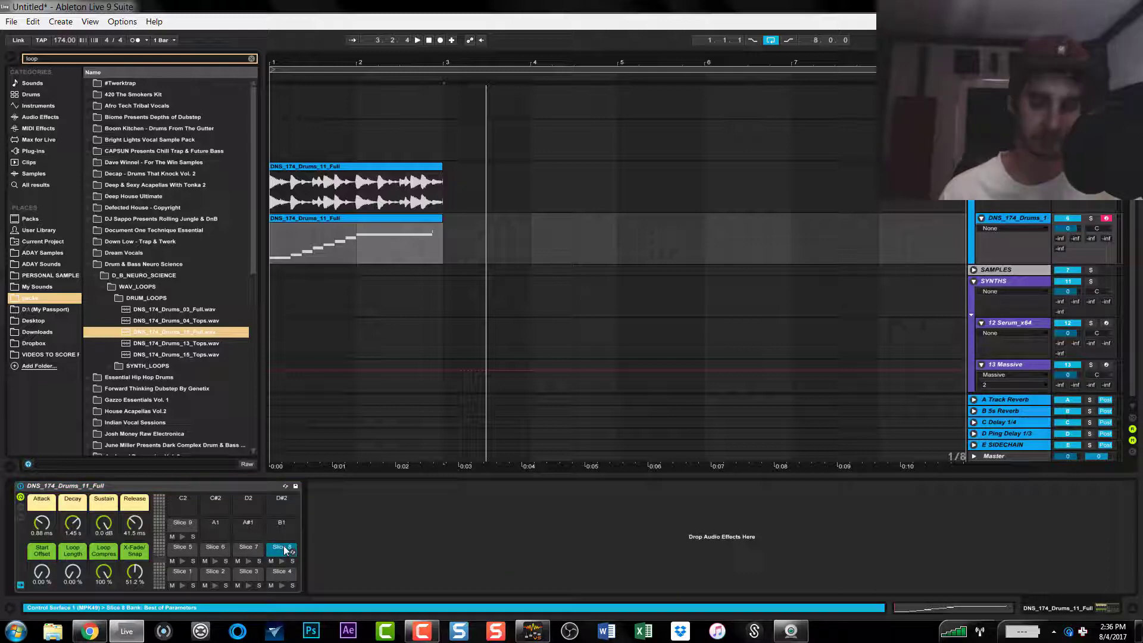
# Step: Move the Slice 9 pad into the slot after Slice 7 and shift the keyboard octave to play slices
pyautogui.click(182, 524)
pyautogui.moveTo(274, 556); pyautogui.dragTo(274, 556)
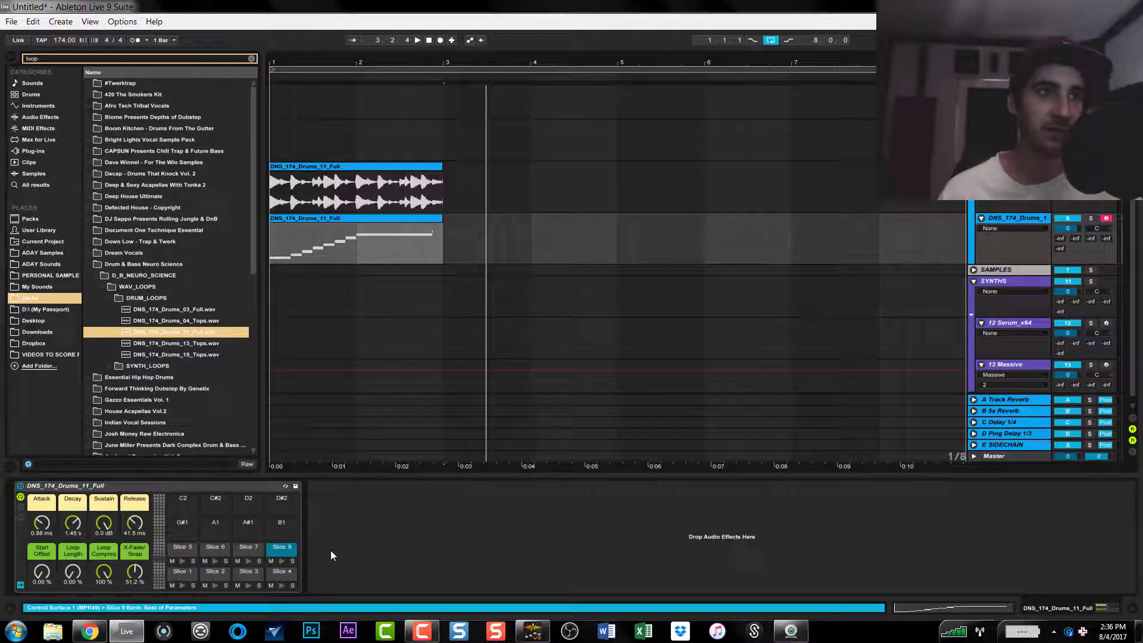
pyautogui.press('z')
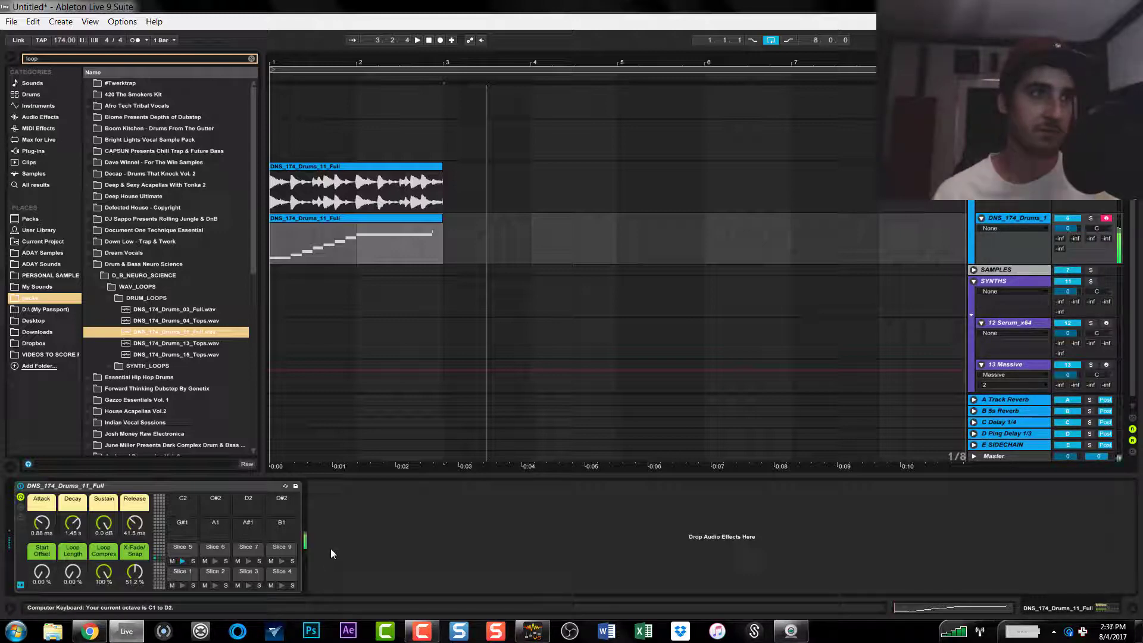
pyautogui.press('z')
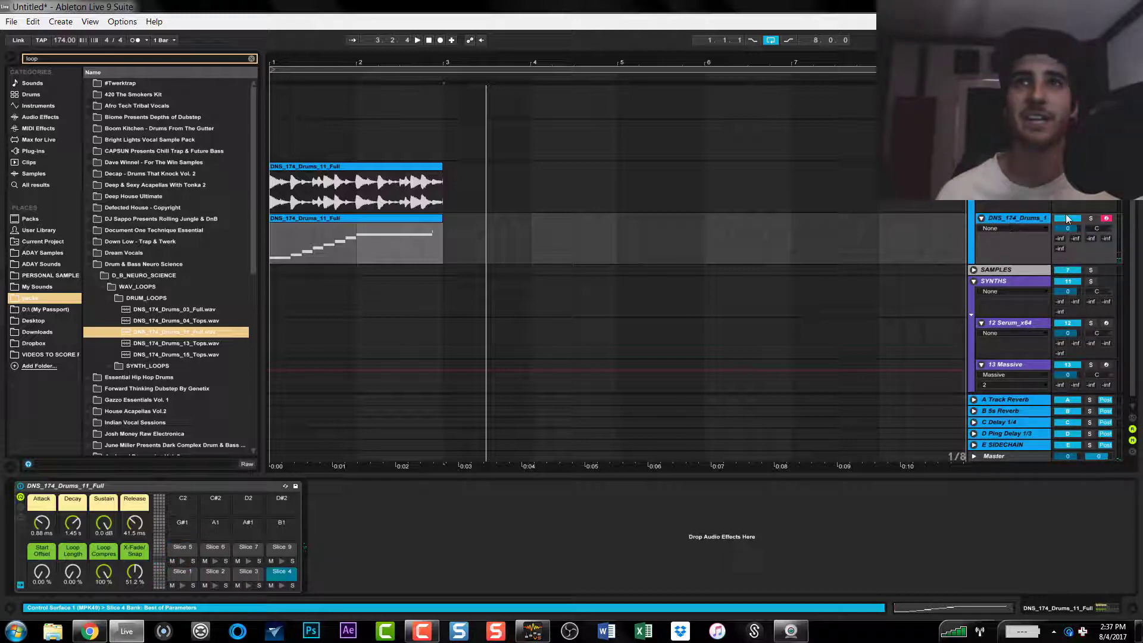
# Step: Delete the original audio clip and reopen the sliced MIDI clip's notes
pyautogui.click(304, 176)
pyautogui.press('Delete')
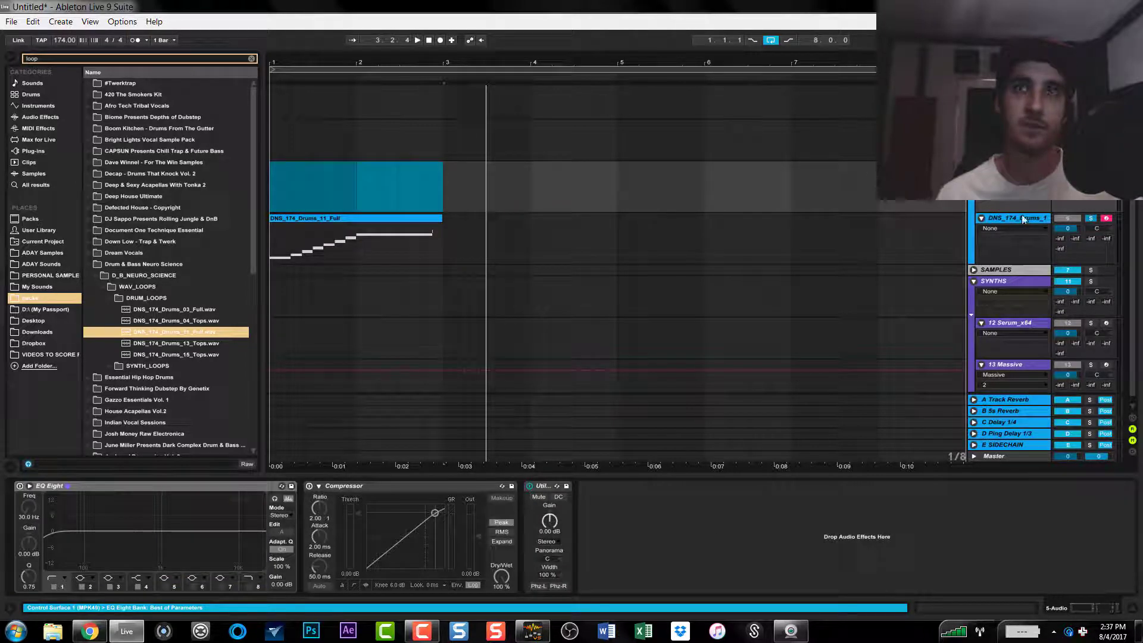
pyautogui.click(1022, 215)
pyautogui.doubleClick(359, 223)
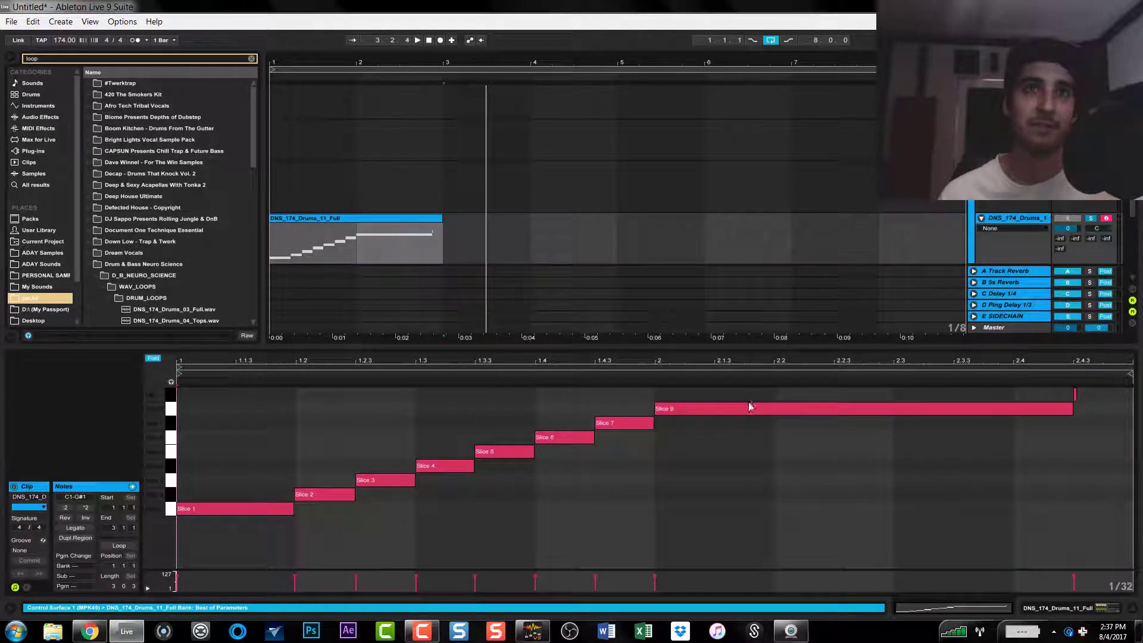
# Step: Shorten the Slice 9 note to a brief hit placed right after Slice 7 and play the beat
pyautogui.moveTo(1073, 409); pyautogui.dragTo(655, 410)
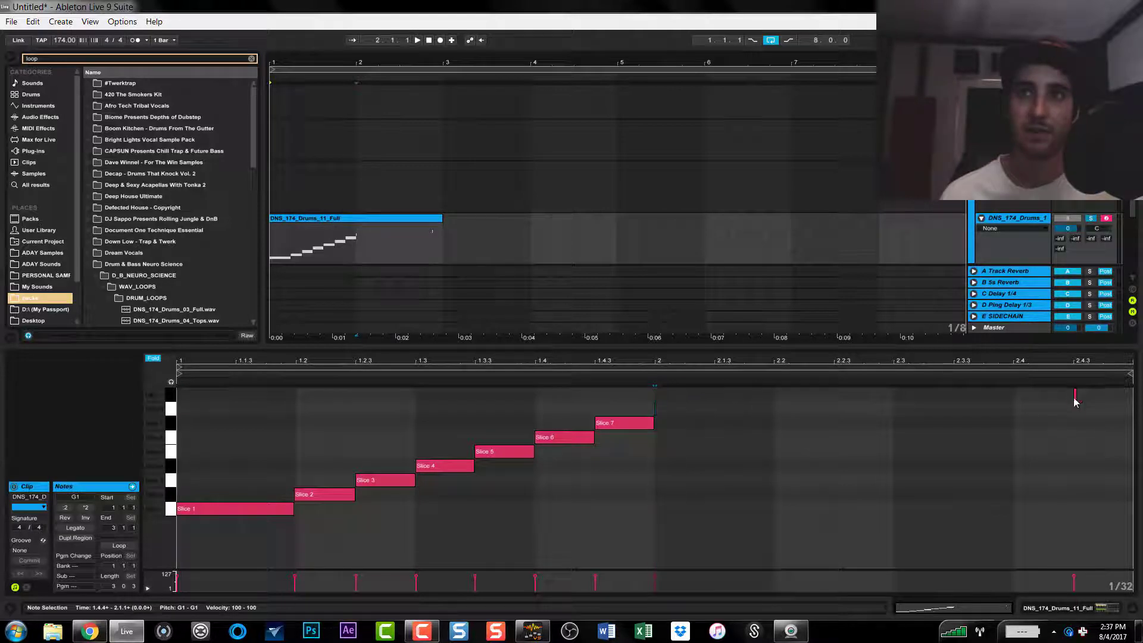
pyautogui.moveTo(1075, 402)
pyautogui.mouseDown()
pyautogui.moveTo(657, 411)
pyautogui.moveTo(662, 366)
pyautogui.moveTo(658, 418)
pyautogui.mouseUp()
pyautogui.press('space')
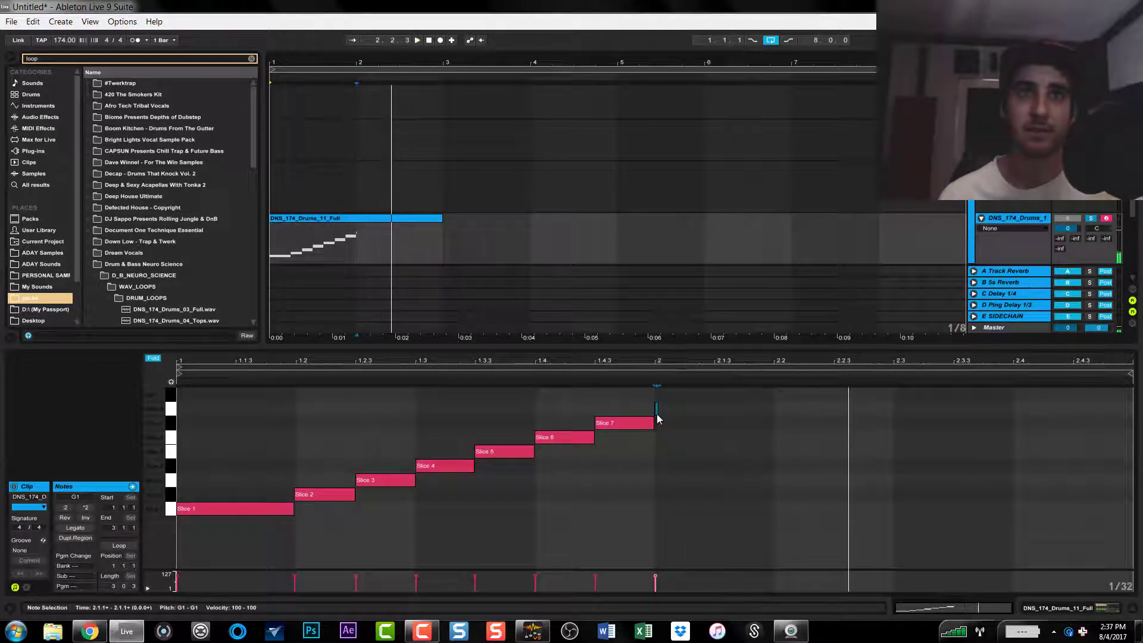
# Step: Swap the Slice 2 and Slice 6 notes by dragging each to the other's pitch, then audition the pattern
pyautogui.click(314, 503)
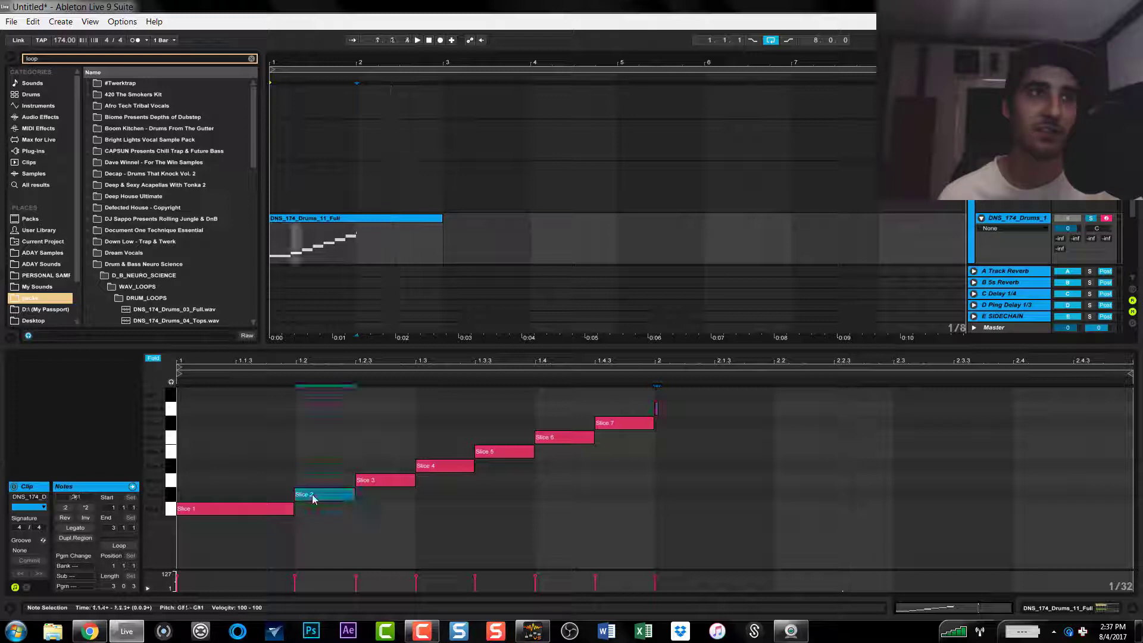
pyautogui.click(553, 442)
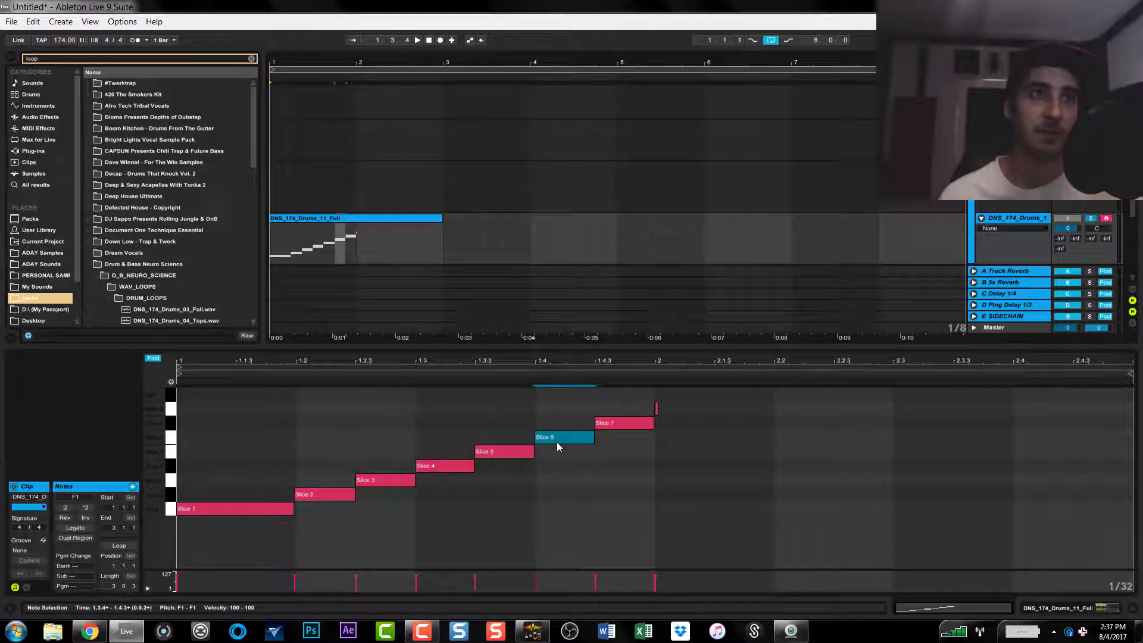
pyautogui.moveTo(556, 442); pyautogui.dragTo(556, 495)
pyautogui.moveTo(314, 496); pyautogui.dragTo(314, 437)
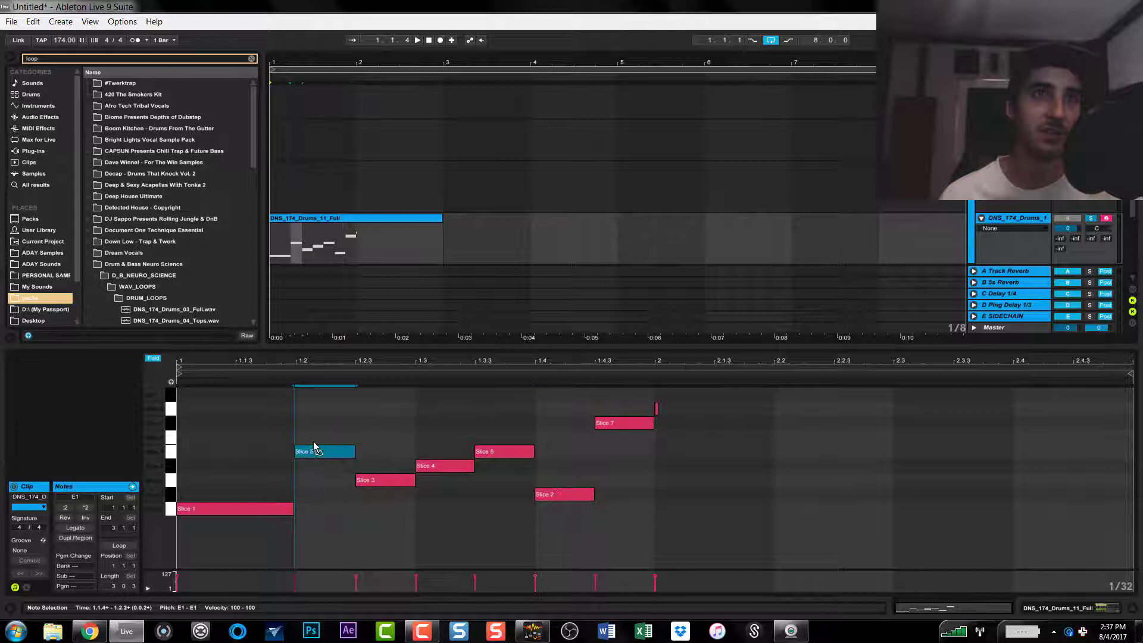
pyautogui.press('space')
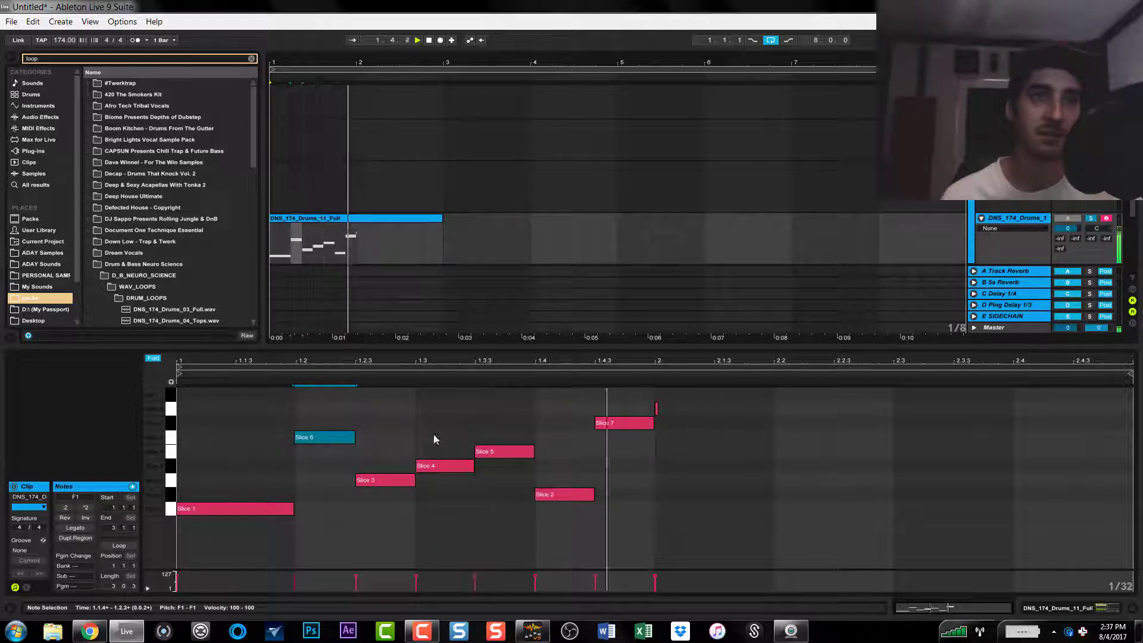
# Step: Shorten the Slice 6 note to add a second Slice 6 near beat 1.2.3 and adjust its length while auditioning
pyautogui.click(433, 469)
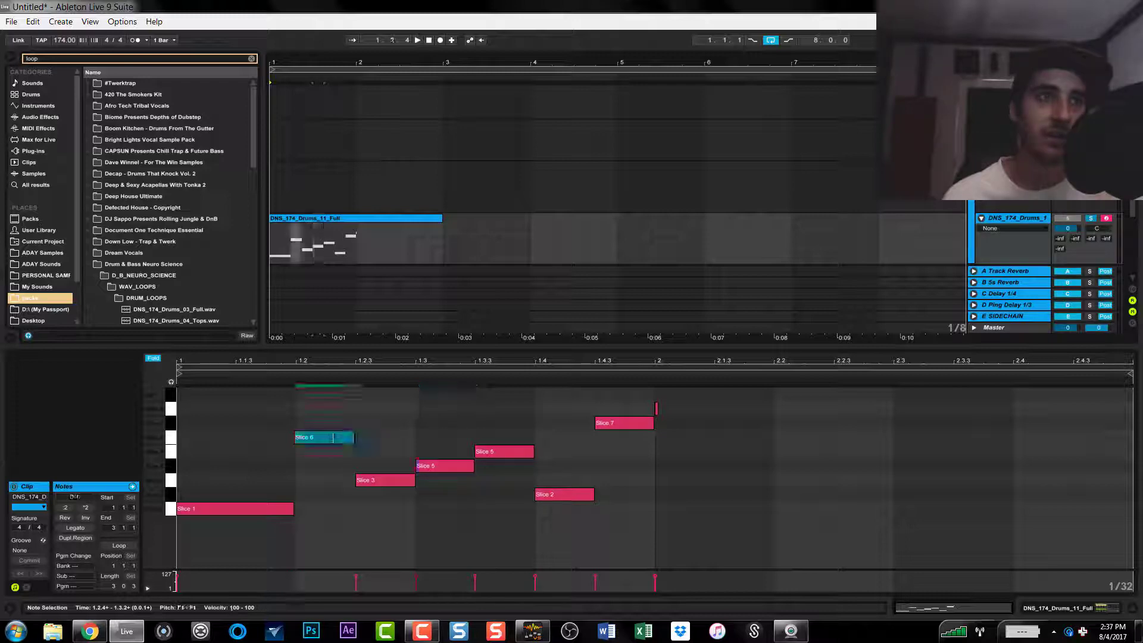
pyautogui.moveTo(295, 438); pyautogui.dragTo(388, 441)
pyautogui.press('space')
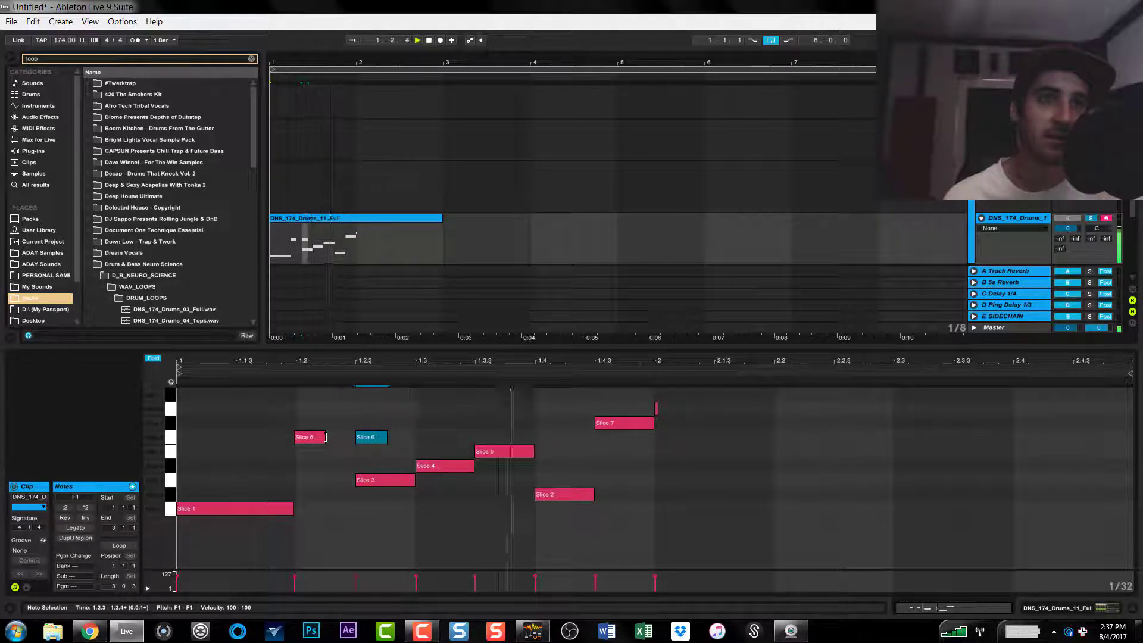
pyautogui.moveTo(325, 438); pyautogui.dragTo(350, 442)
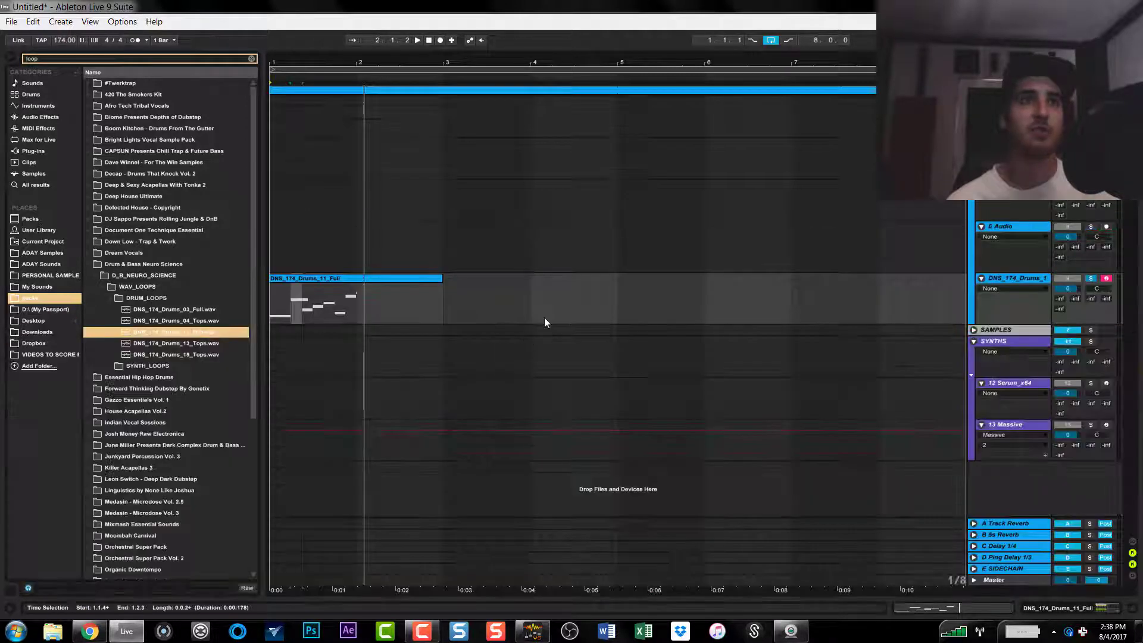
# Step: Hide the Detail View so the arrangement fills the window
pyautogui.hotkey('ctrl', 'alt', 'l')
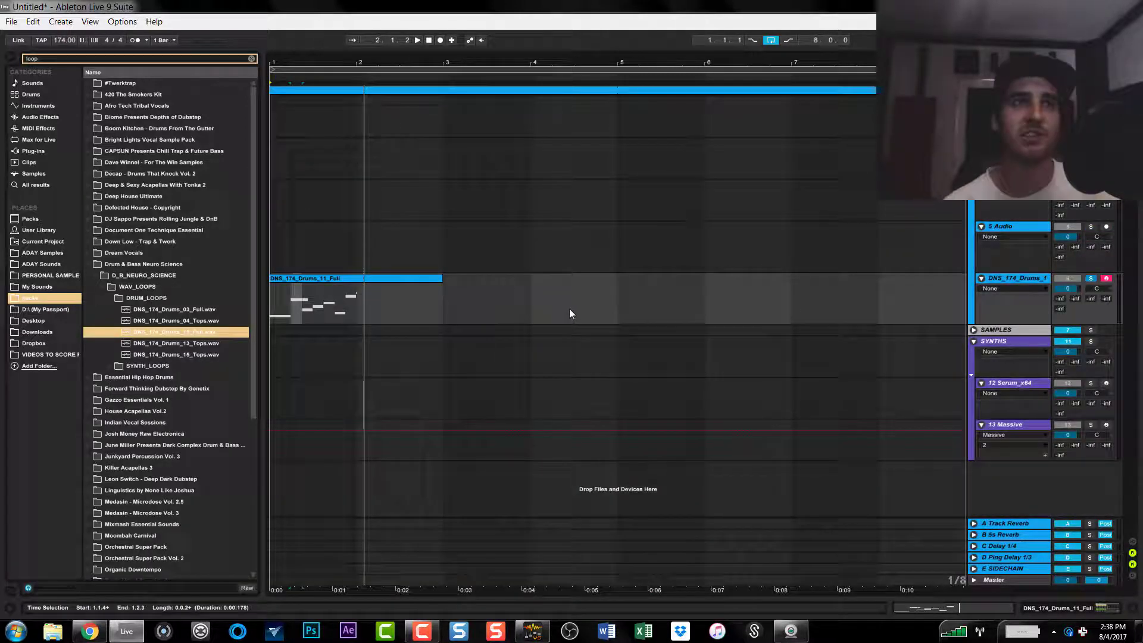